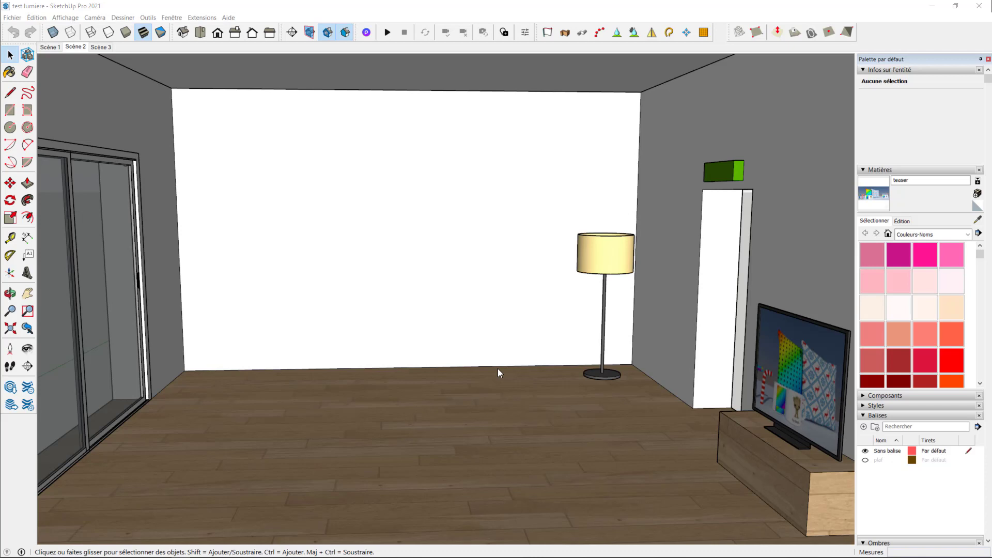
- Frame the room interior, start the D5 Render link and create a new .drs project from the model
{"action": "scroll", "coordinate": [369, 280], "scroll_direction": "down", "scroll_amount": 3}
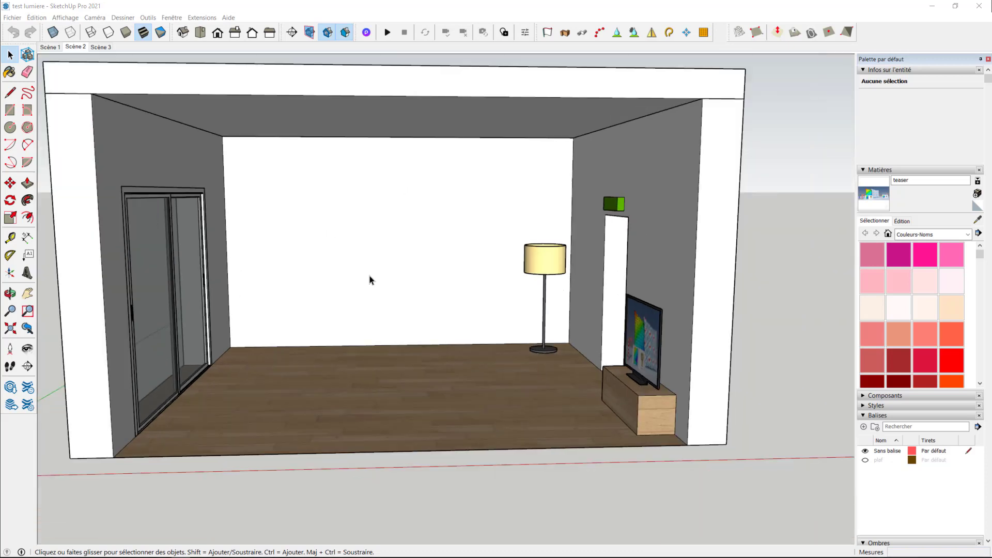
{"action": "scroll", "coordinate": [370, 281], "scroll_direction": "up", "scroll_amount": 2}
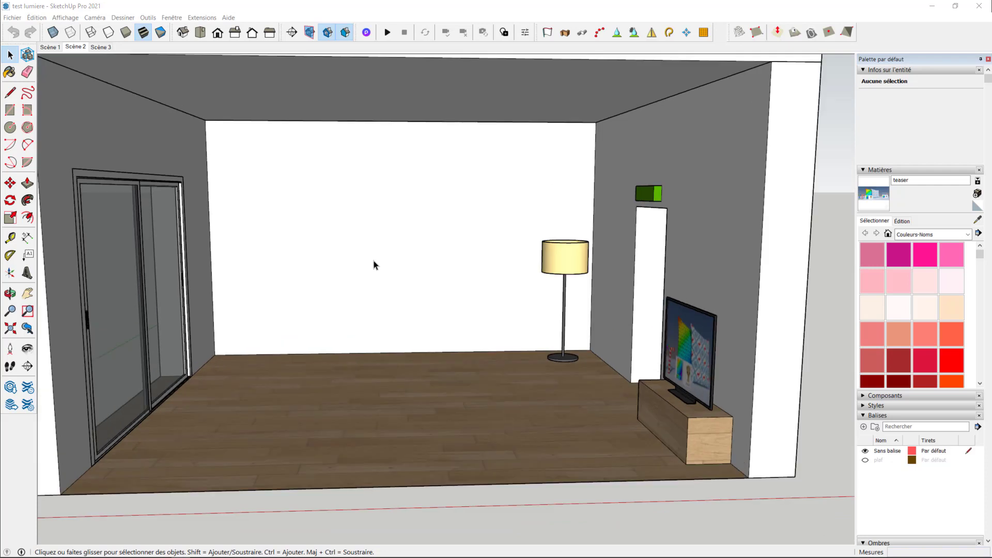
{"action": "scroll", "coordinate": [371, 264], "scroll_direction": "down", "scroll_amount": 3}
{"action": "scroll", "coordinate": [350, 246], "scroll_direction": "up", "scroll_amount": 1}
{"action": "scroll", "coordinate": [387, 229], "scroll_direction": "up", "scroll_amount": 2}
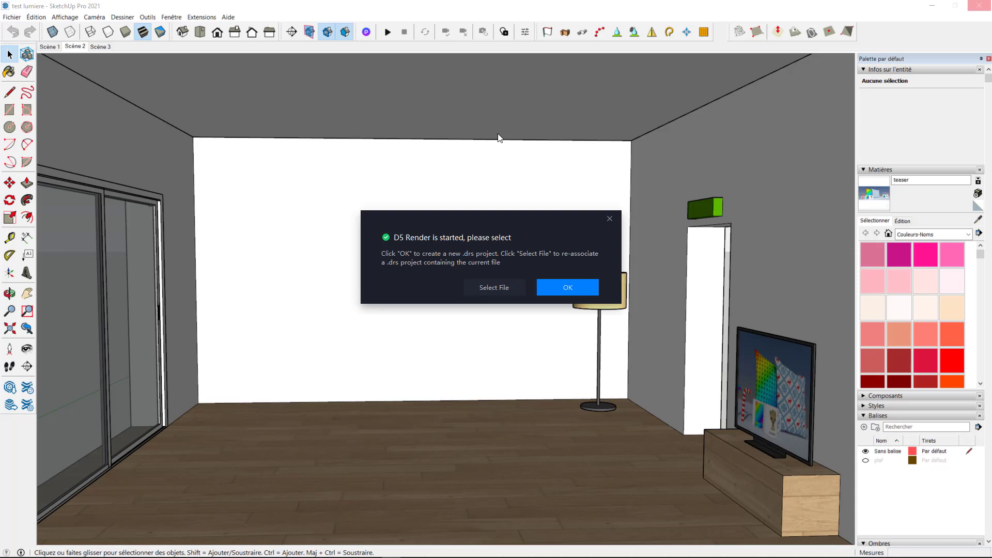
{"action": "left_click", "coordinate": [563, 293]}
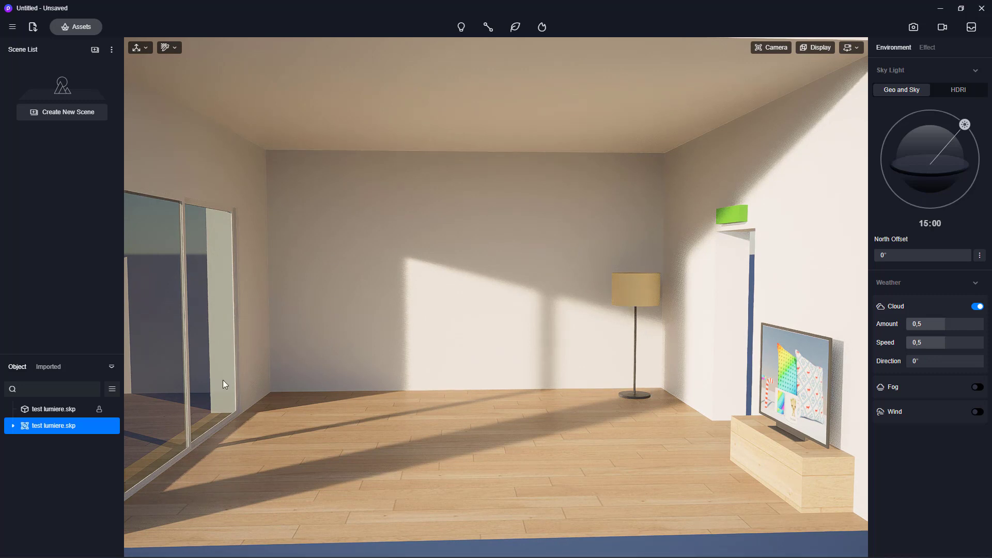
- Change the floor lamp shade's base color to teal with hue 168
{"action": "left_click", "coordinate": [639, 292]}
{"action": "key", "text": "Escape"}
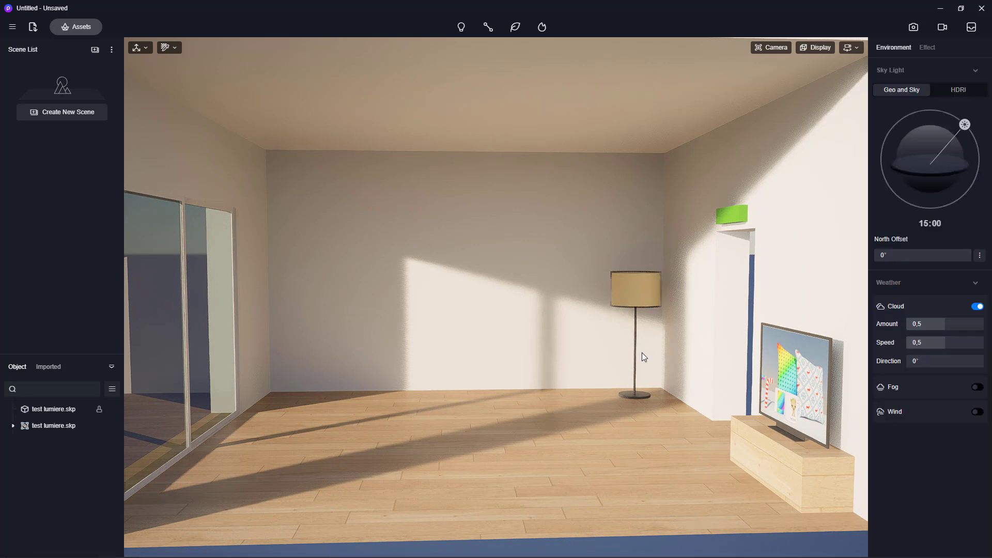
{"action": "left_click", "coordinate": [635, 295]}
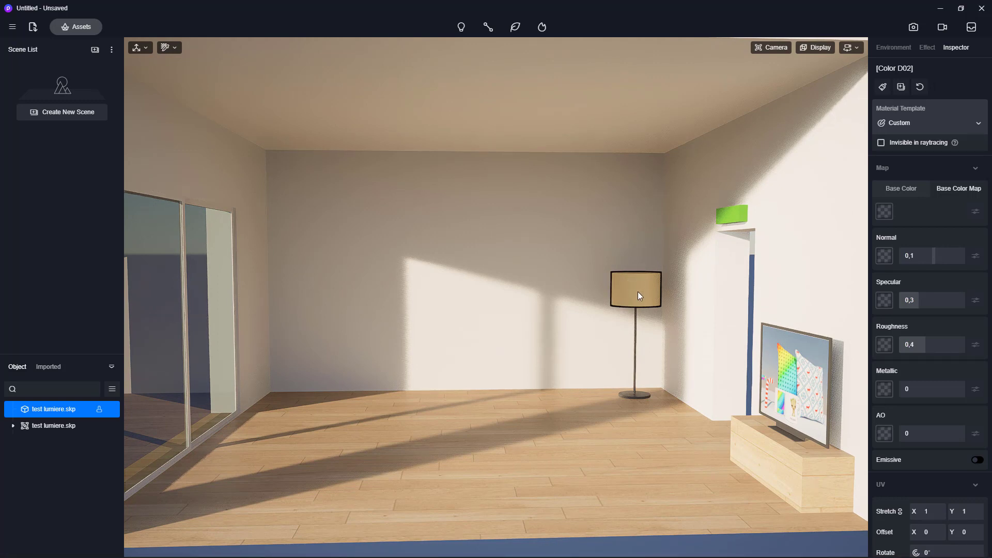
{"action": "left_click", "coordinate": [920, 188]}
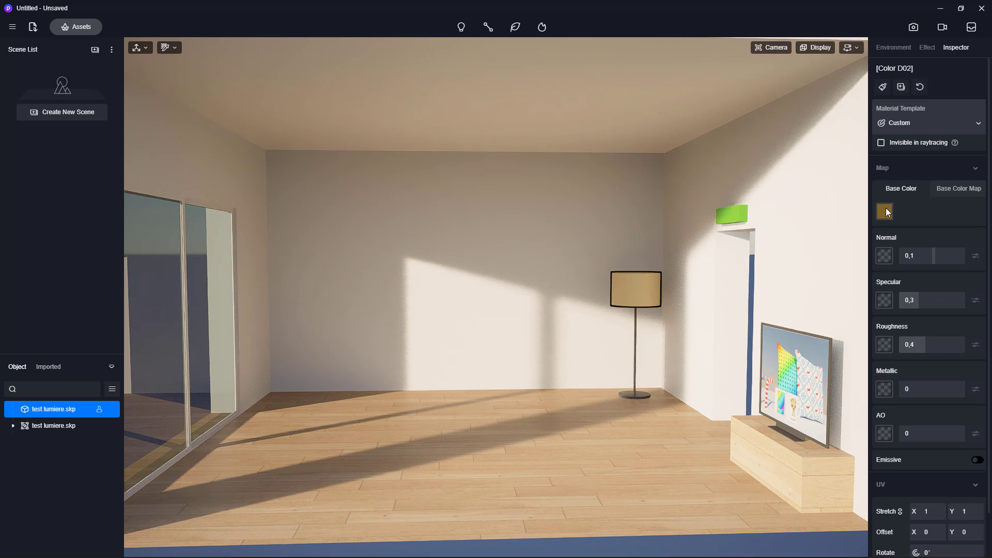
{"action": "left_click", "coordinate": [884, 211]}
{"action": "left_click", "coordinate": [924, 299]}
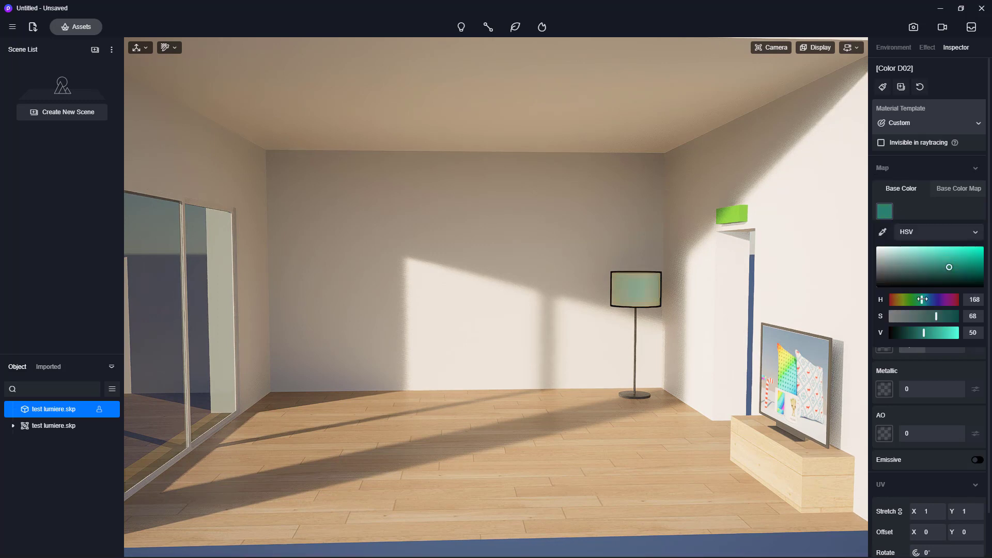
{"action": "left_click", "coordinate": [653, 264]}
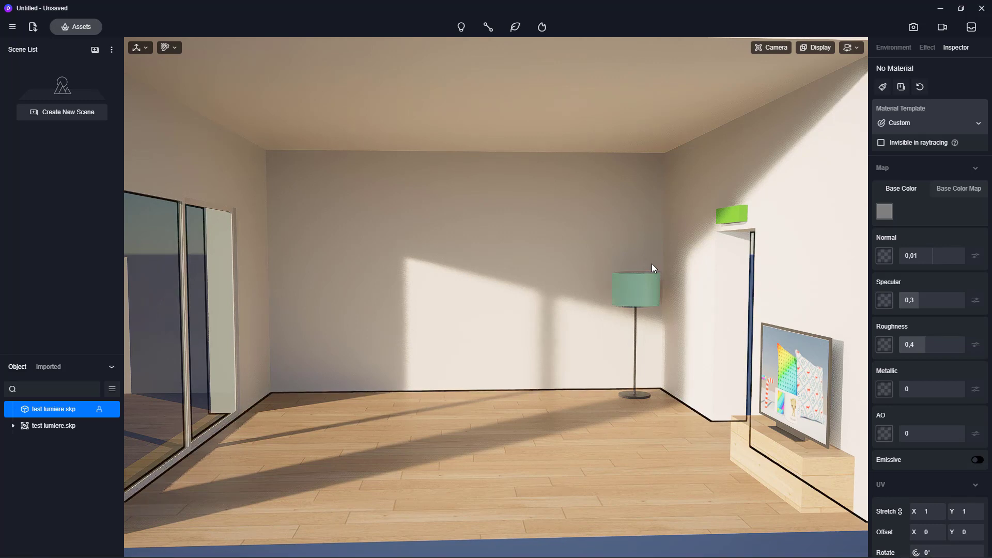
{"action": "left_click", "coordinate": [637, 301]}
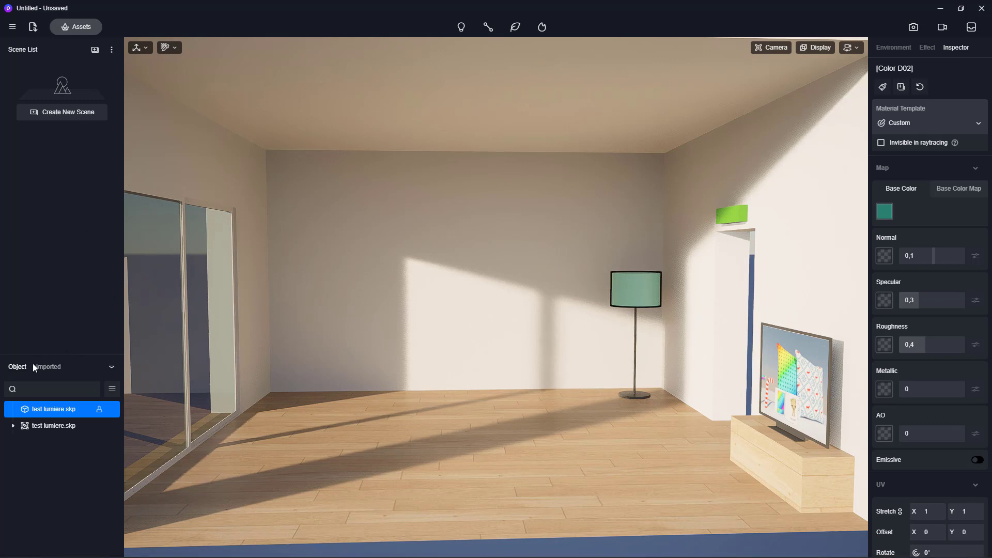
{"action": "left_click", "coordinate": [48, 365]}
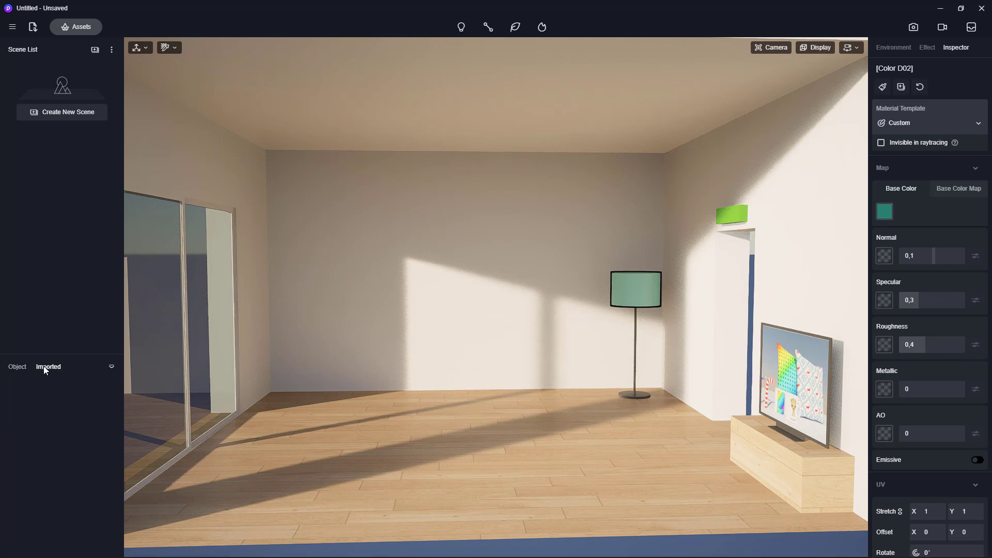
{"action": "left_click", "coordinate": [20, 364]}
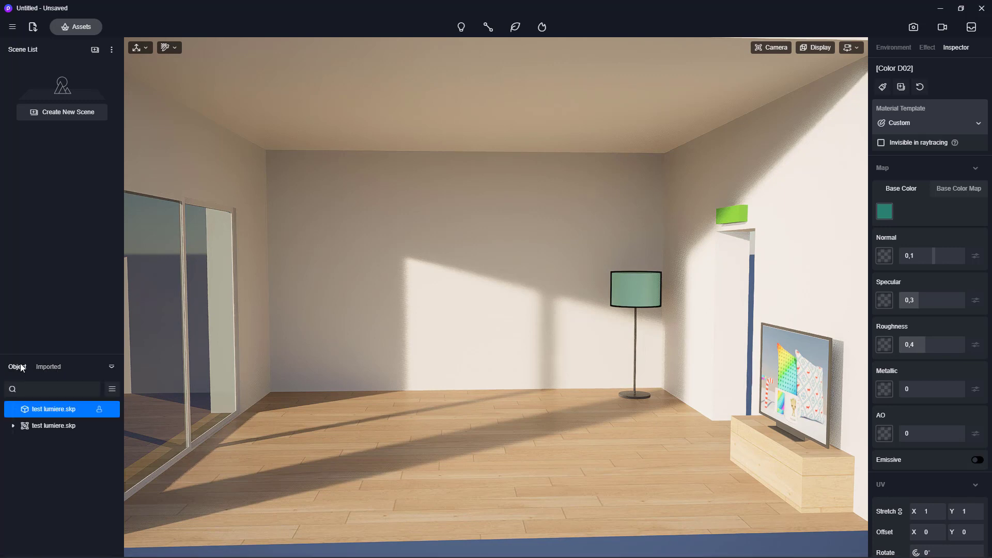
{"action": "left_click", "coordinate": [34, 29]}
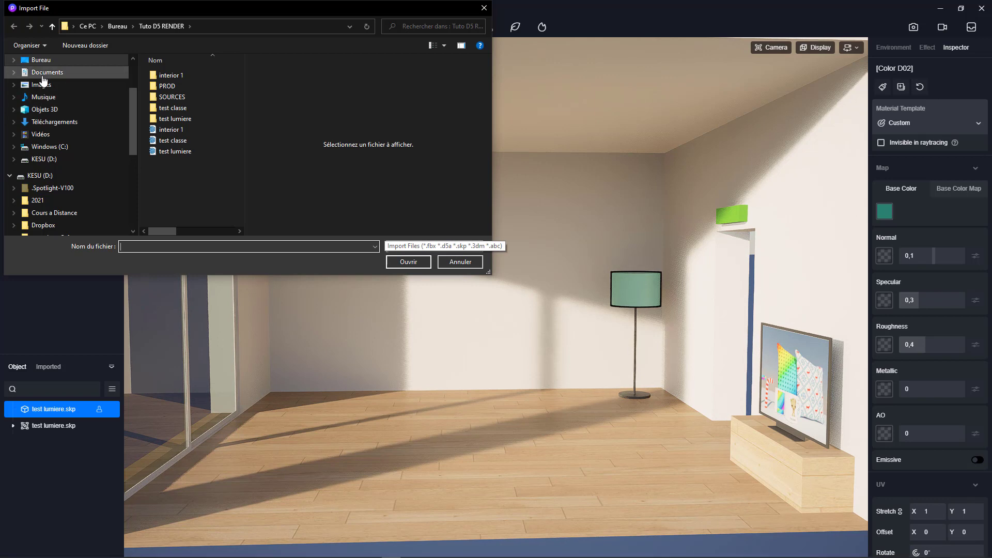
{"action": "left_click", "coordinate": [24, 64]}
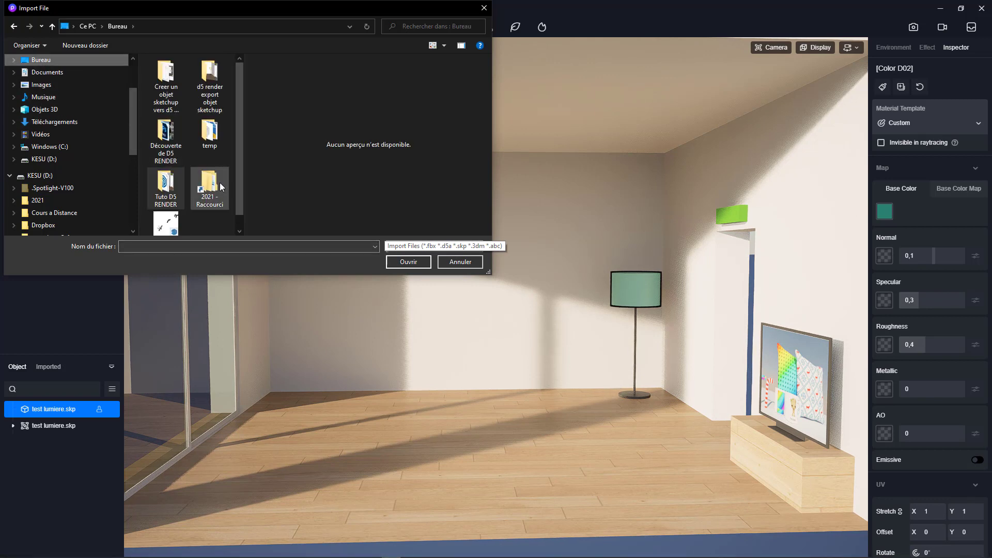
{"action": "double_click", "coordinate": [165, 77]}
{"action": "left_click", "coordinate": [455, 247]}
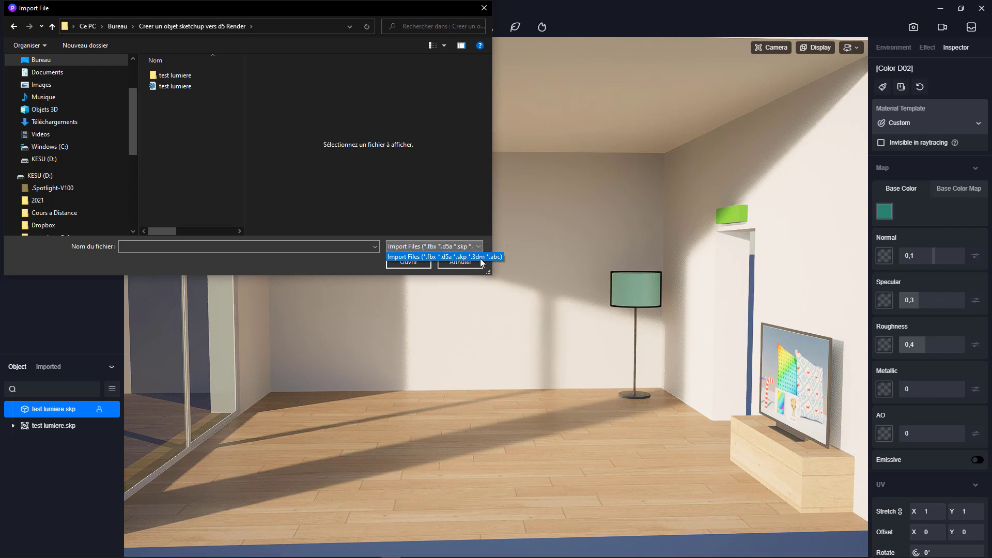
{"action": "left_click", "coordinate": [481, 7]}
{"action": "left_click", "coordinate": [486, 7]}
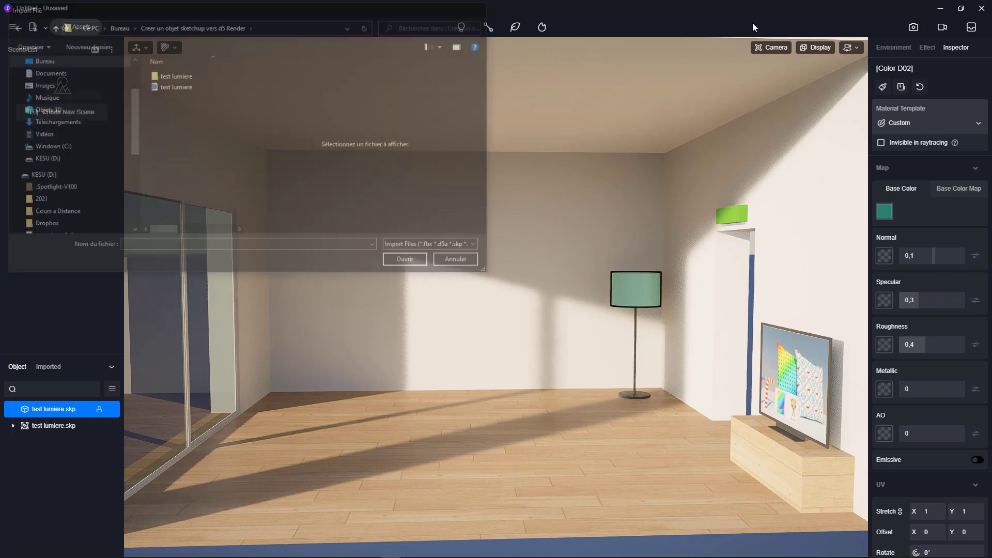
- Switch to SketchUp and save the floor lamp component as "lampadaire" in the desktop folder "Creer un objet sketchup vers d5 Render"
{"action": "left_click", "coordinate": [942, 9]}
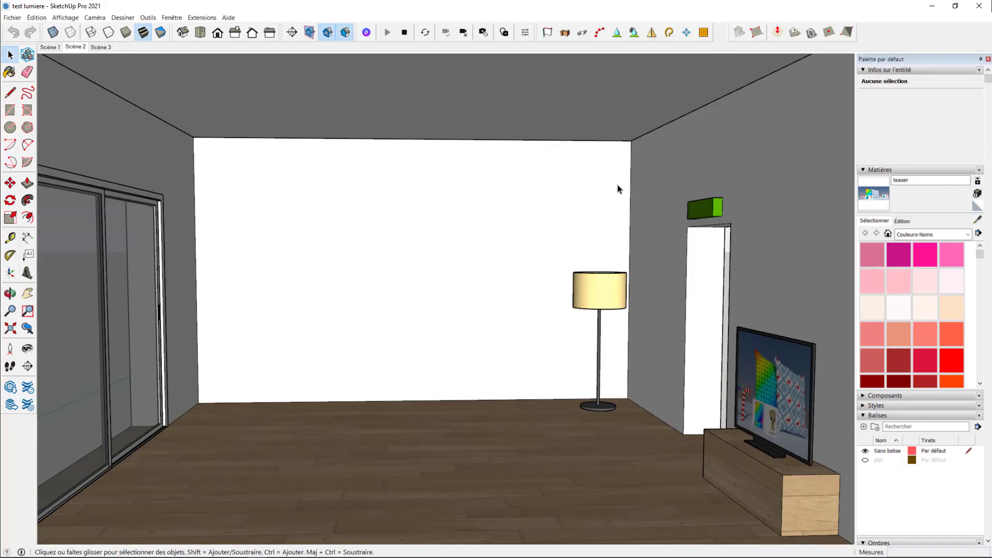
{"action": "left_click", "coordinate": [596, 302]}
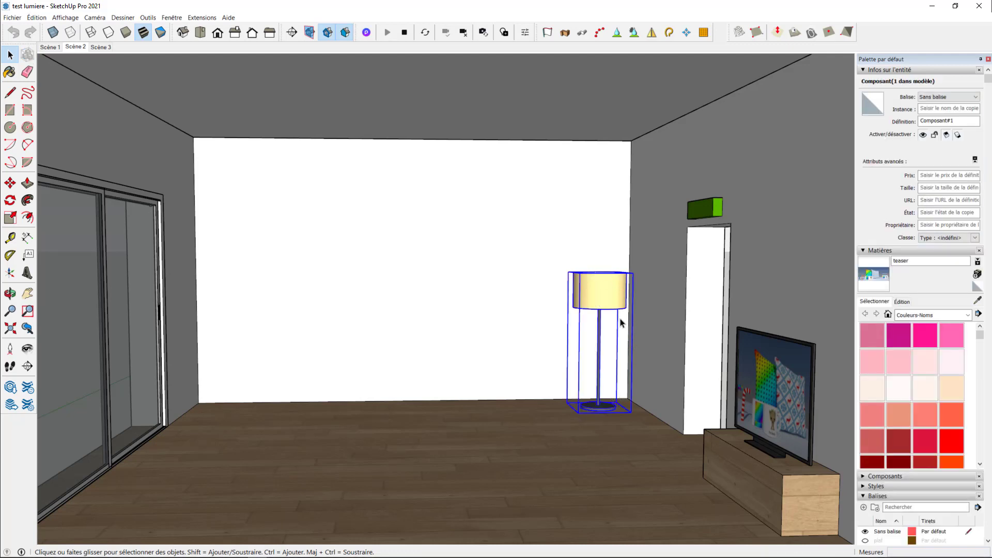
{"action": "right_click", "coordinate": [603, 293]}
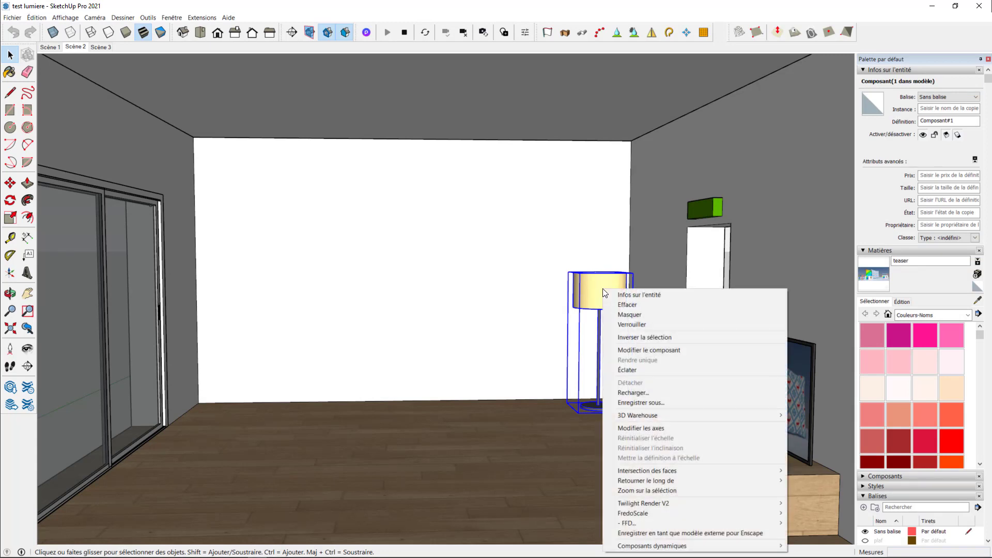
{"action": "left_click", "coordinate": [646, 404]}
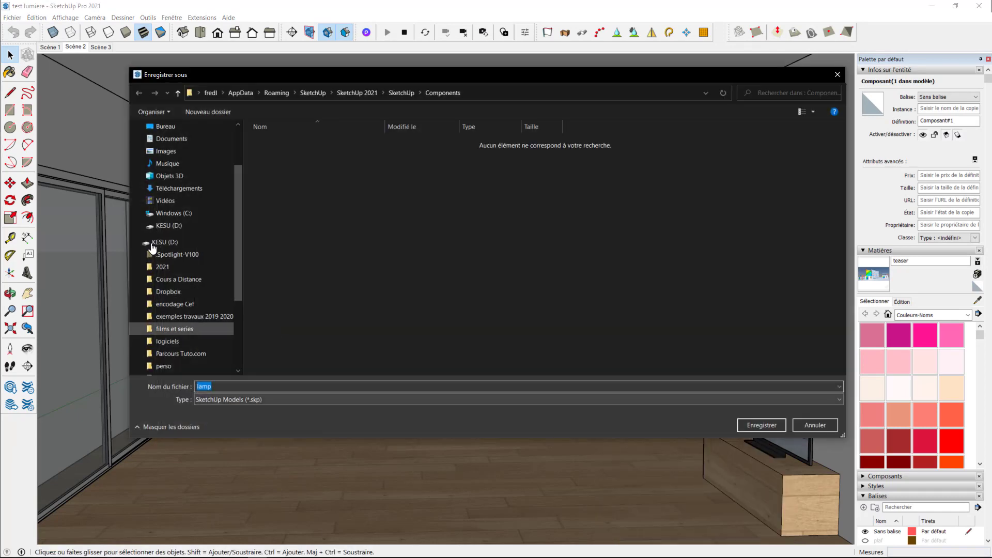
{"action": "left_click", "coordinate": [165, 126]}
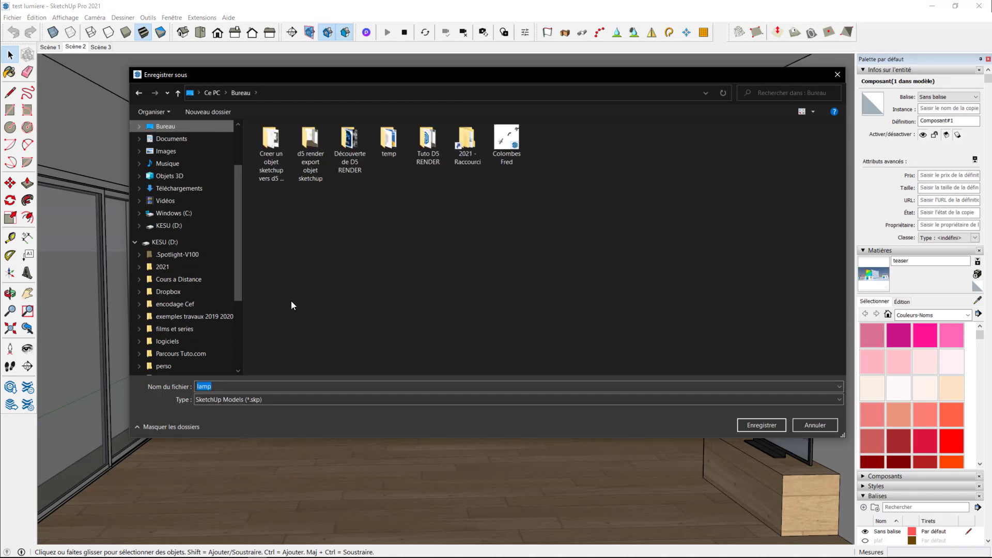
{"action": "double_click", "coordinate": [271, 142]}
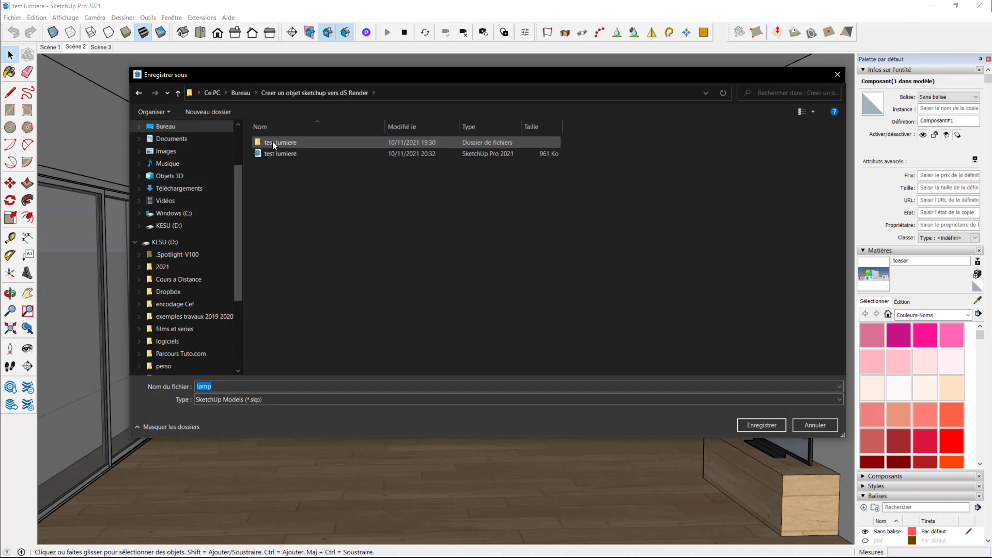
{"action": "left_click", "coordinate": [220, 386]}
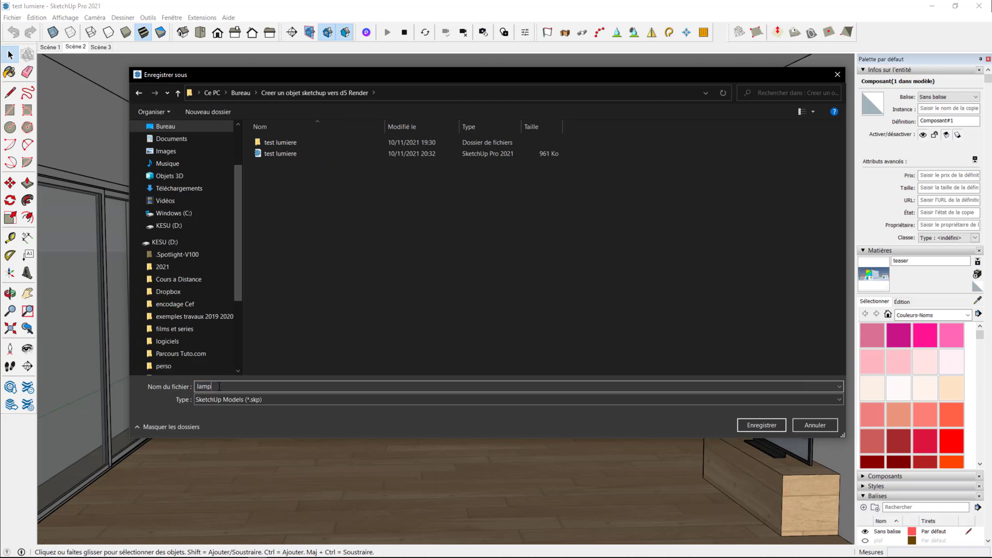
{"action": "type", "text": "adaire"}
{"action": "key", "text": "Return"}
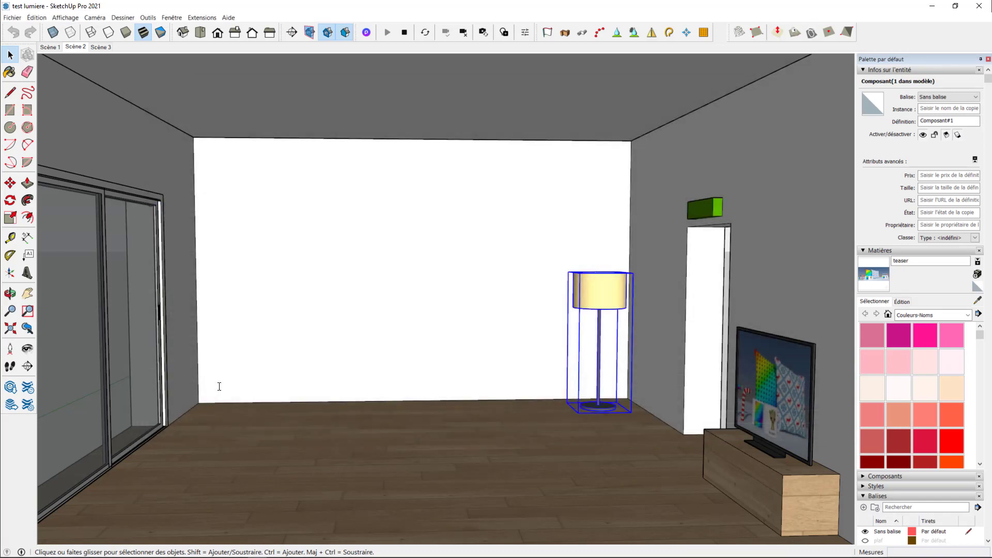
- Switch to D5 Render and import the lampadaire file from the desktop folder "Creer un objet sketchup vers d5 Render"
{"action": "mouse_move", "coordinate": [238, 556]}
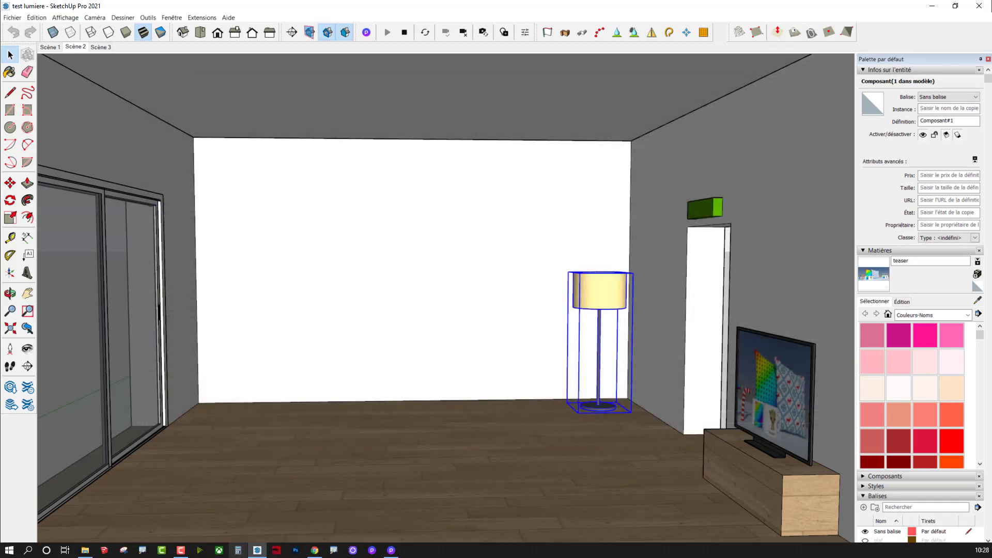
{"action": "left_click", "coordinate": [392, 551]}
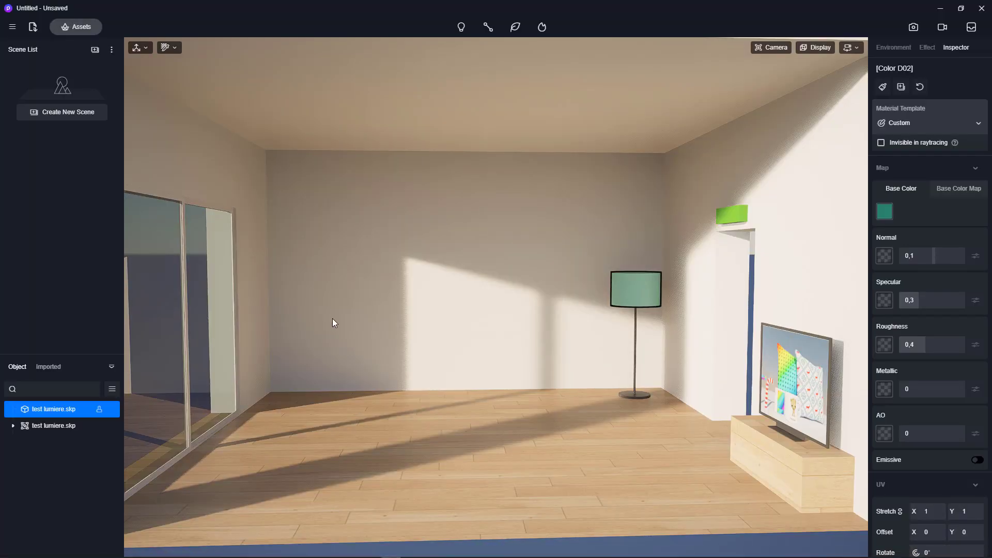
{"action": "left_click", "coordinate": [32, 27]}
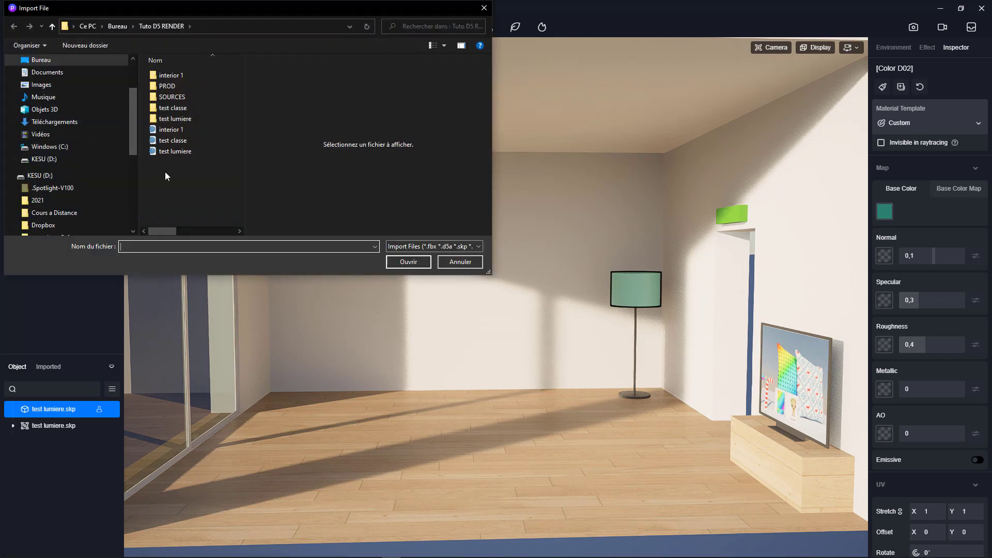
{"action": "left_click", "coordinate": [41, 60]}
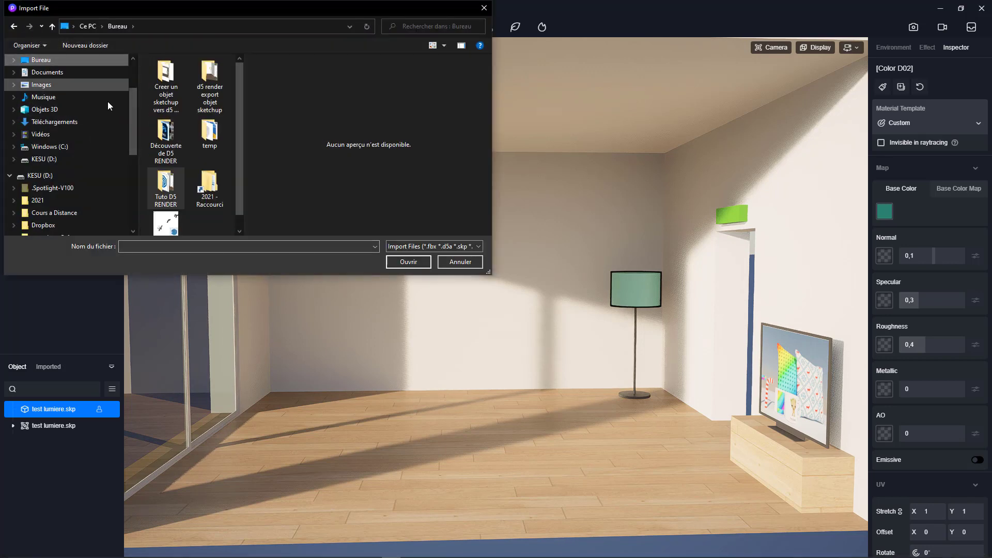
{"action": "double_click", "coordinate": [167, 92]}
{"action": "left_click", "coordinate": [174, 86]}
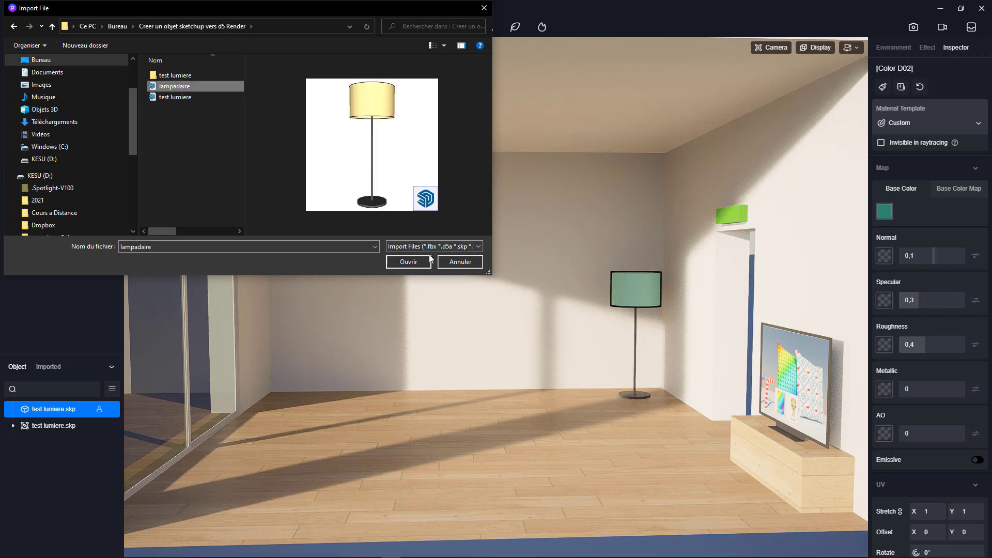
{"action": "left_click", "coordinate": [410, 262]}
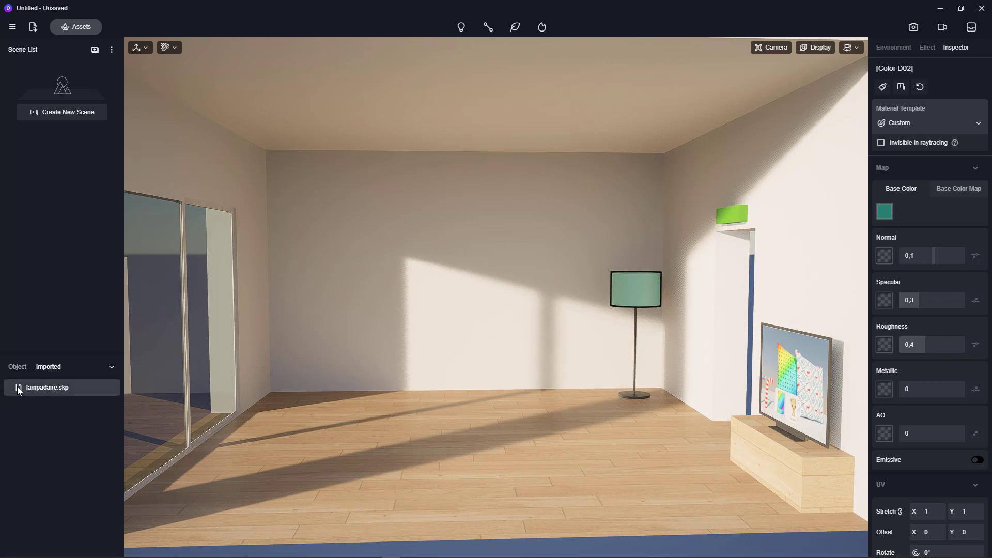
- Place the imported lampadaire on the floor in front of the back wall and move it along Y to about 3524
{"action": "key", "text": "Escape"}
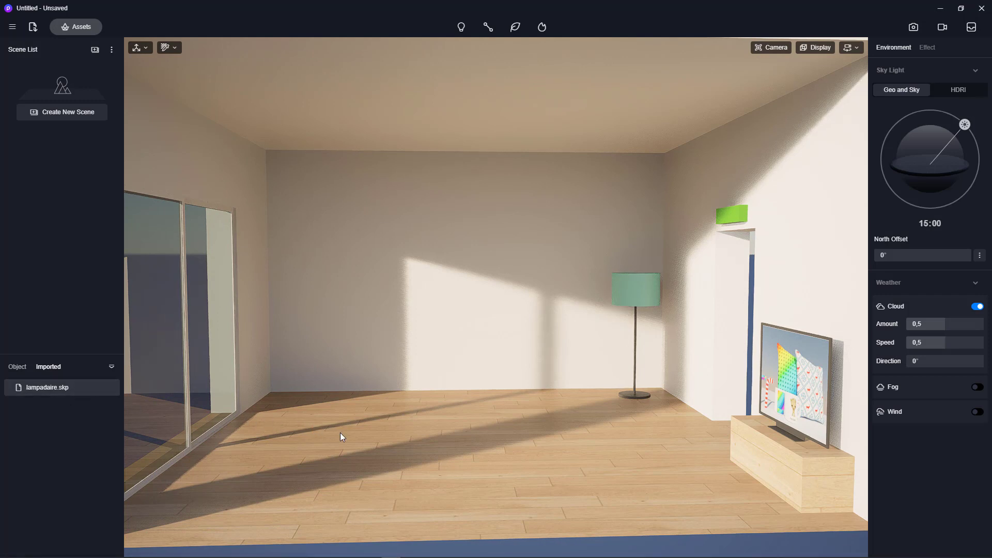
{"action": "left_click", "coordinate": [376, 437]}
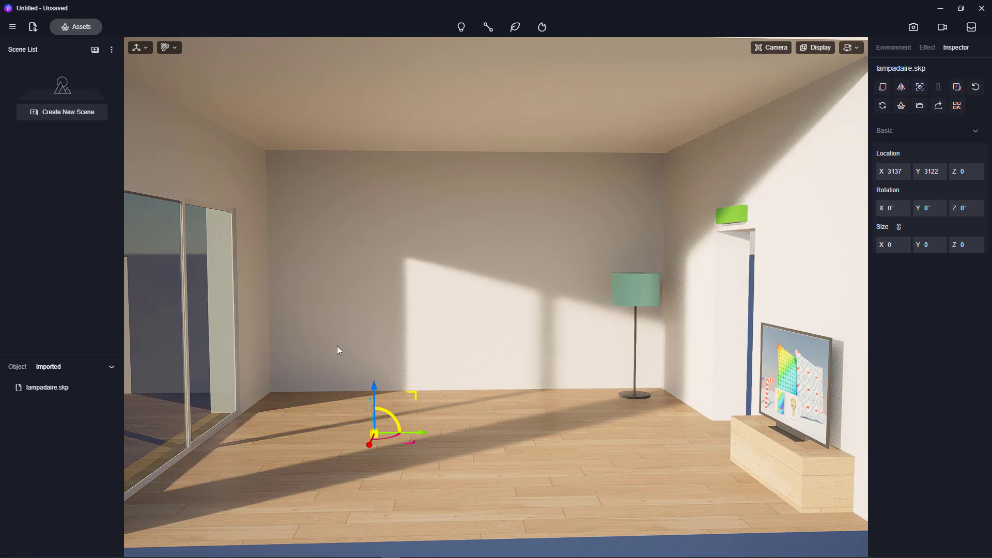
{"action": "left_click_drag", "start_coordinate": [420, 433], "coordinate": [536, 439]}
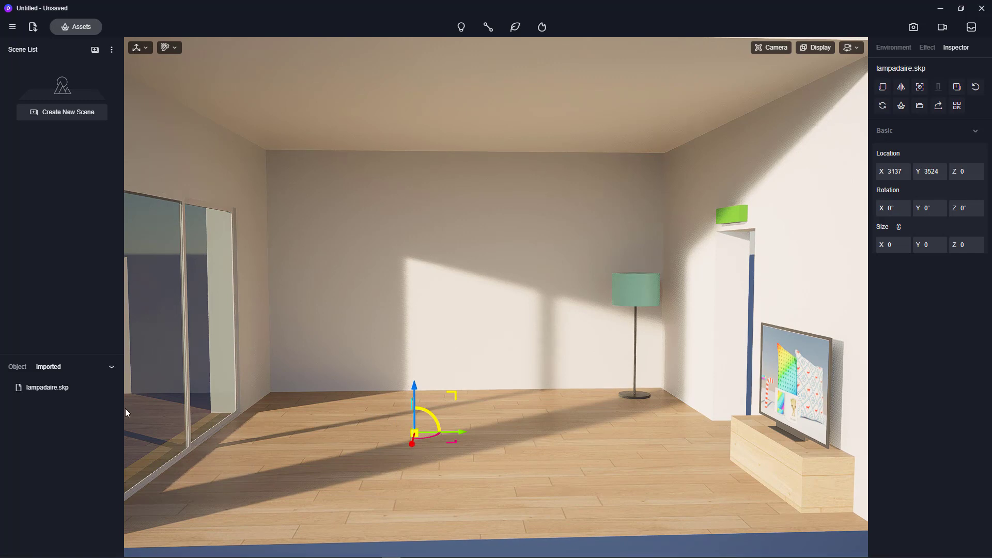
- Delete the imported lampadaire.skp from the project and switch to SketchUp
{"action": "left_click", "coordinate": [60, 392]}
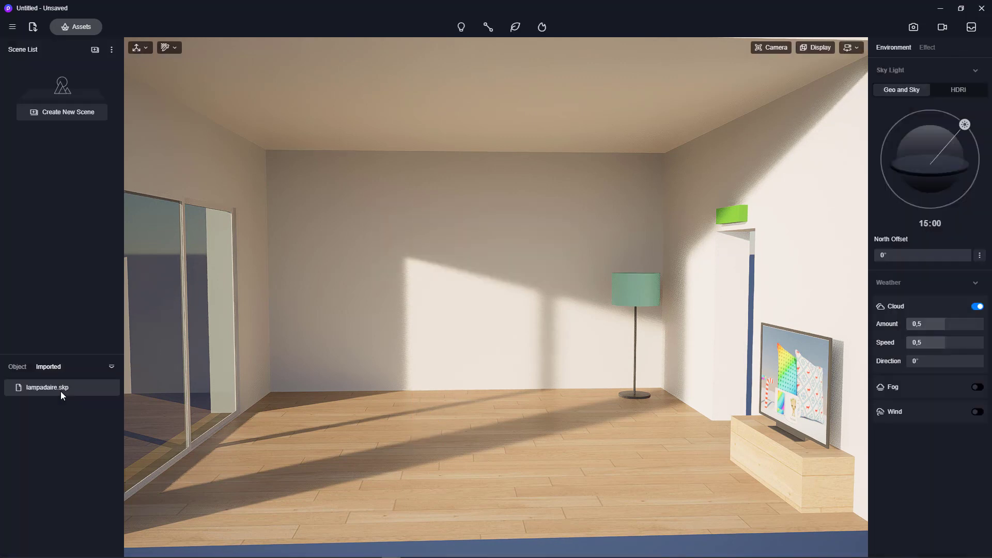
{"action": "right_click", "coordinate": [57, 389]}
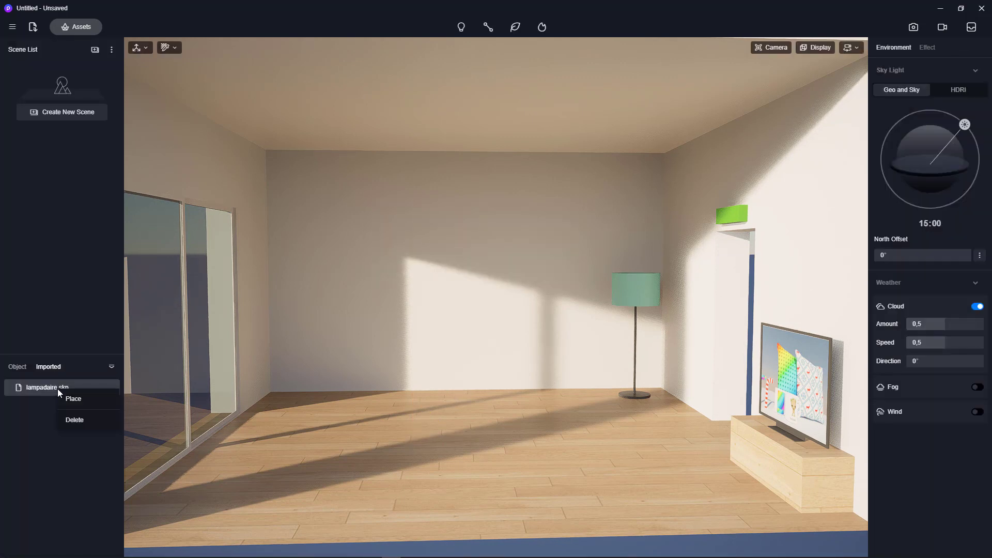
{"action": "left_click", "coordinate": [75, 420]}
{"action": "left_click", "coordinate": [476, 291]}
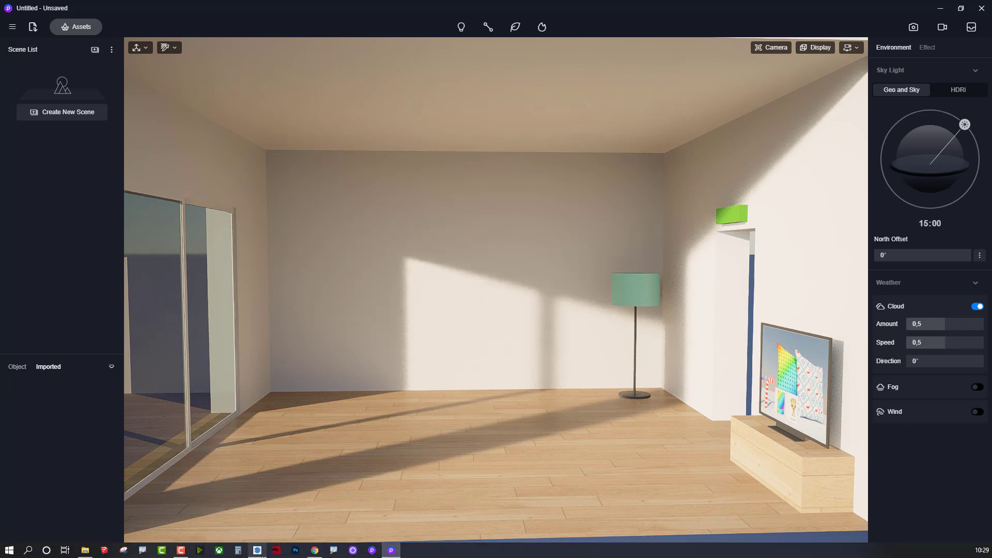
{"action": "left_click", "coordinate": [276, 550]}
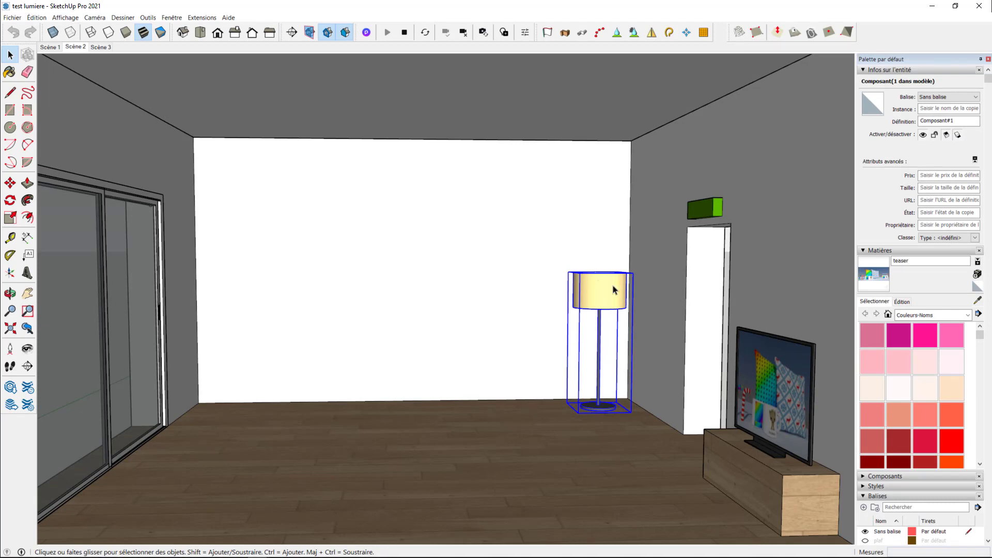
{"action": "left_click", "coordinate": [12, 18]}
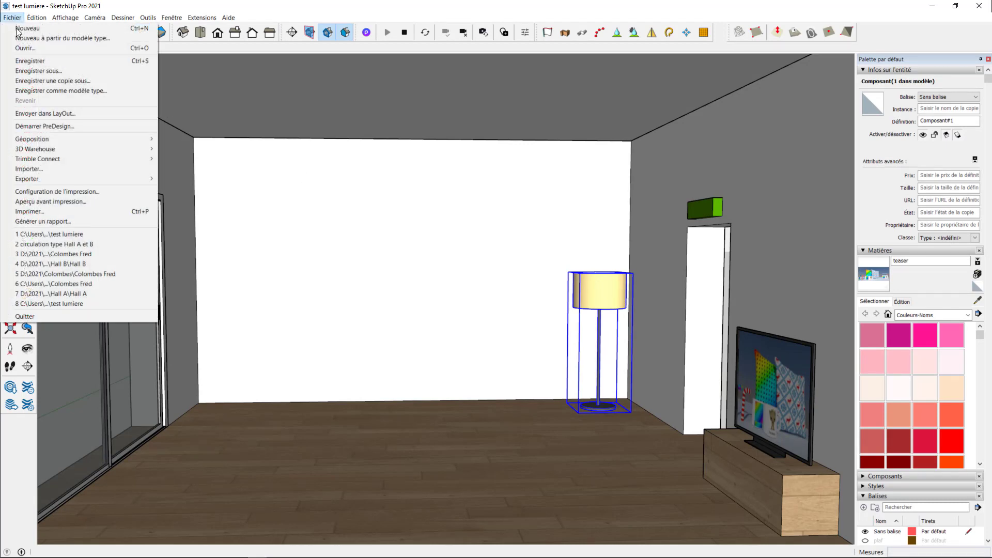
{"action": "mouse_move", "coordinate": [59, 177]}
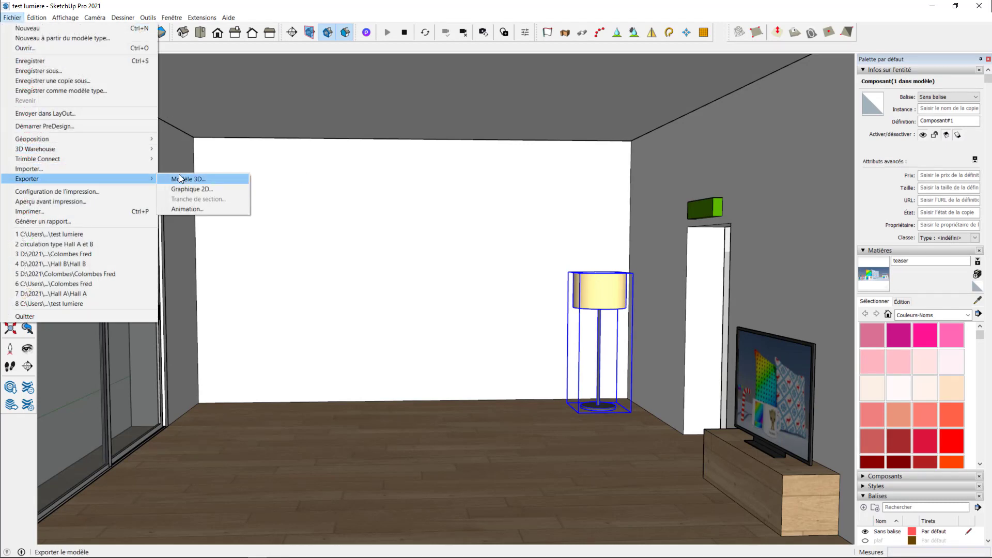
{"action": "left_click", "coordinate": [201, 178]}
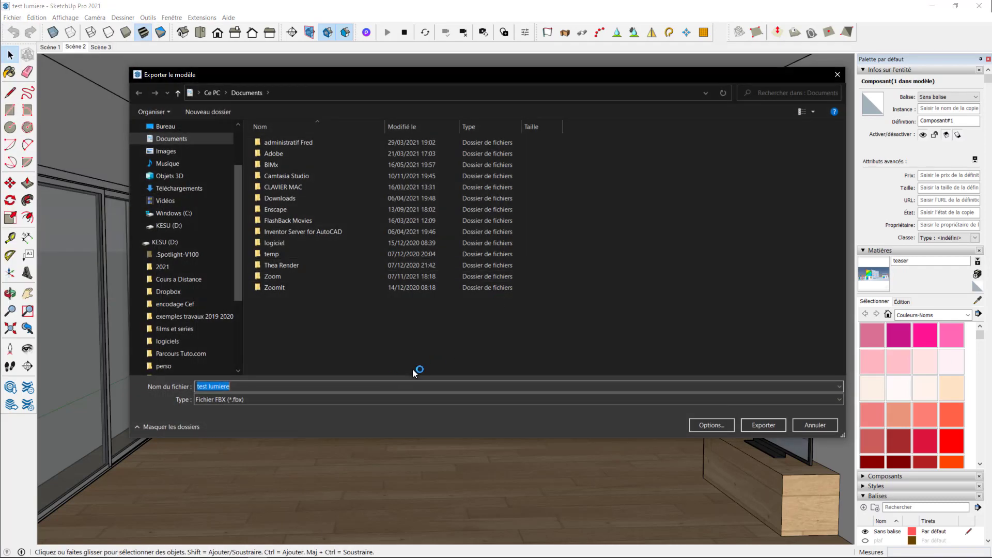
{"action": "left_click", "coordinate": [824, 428]}
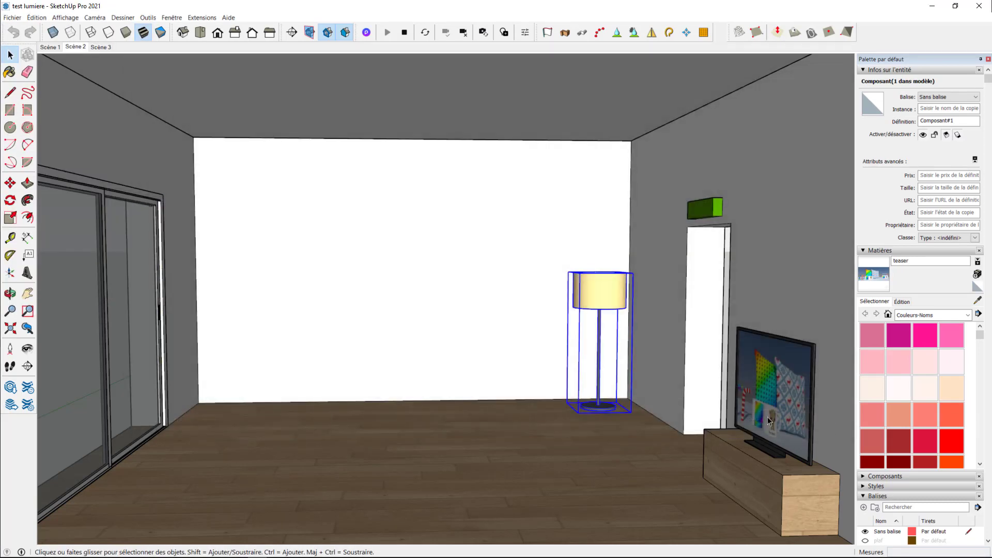
- Save the floor lamp component over the existing lampadaire file in SketchUp Version 2020 (*.skp) format
{"action": "right_click", "coordinate": [607, 295]}
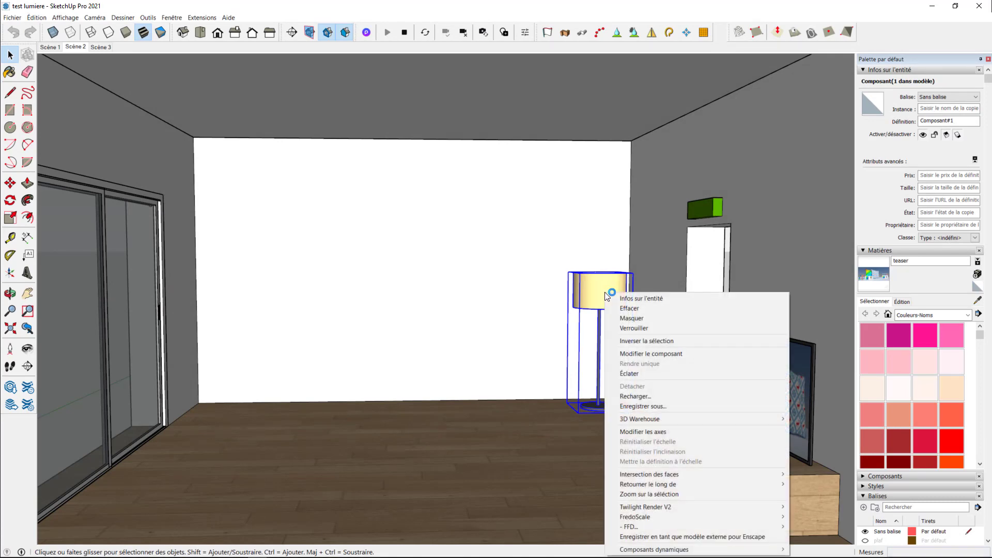
{"action": "left_click", "coordinate": [662, 406]}
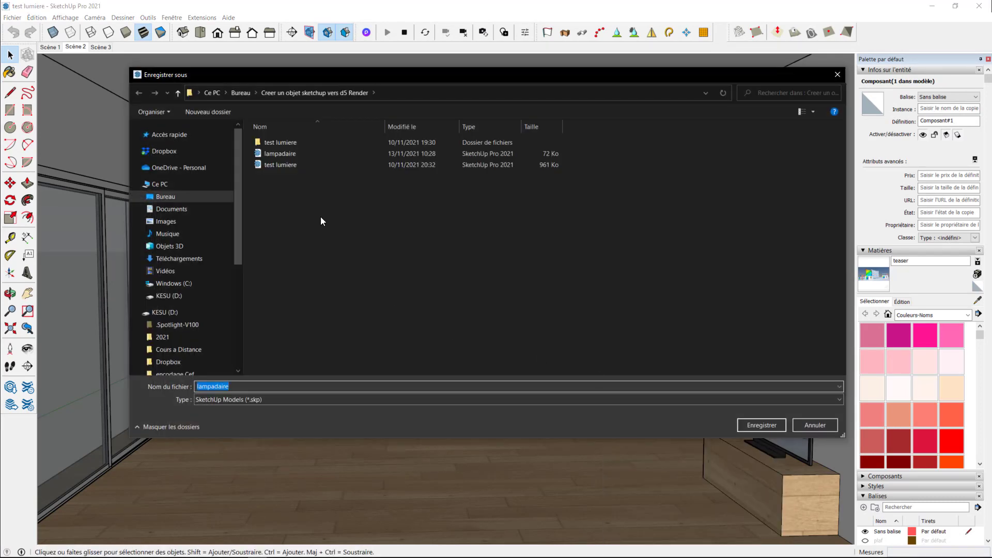
{"action": "left_click", "coordinate": [289, 154]}
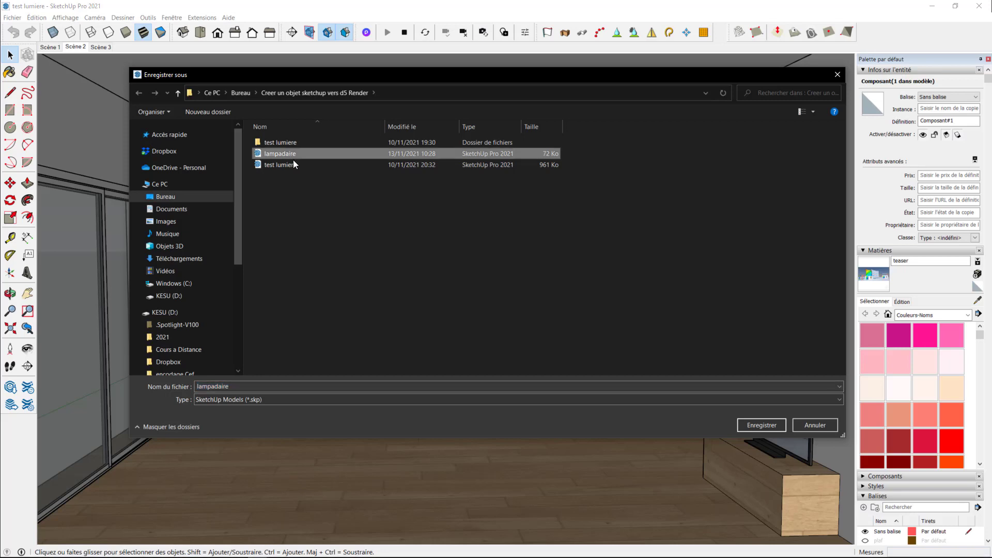
{"action": "left_click", "coordinate": [322, 400]}
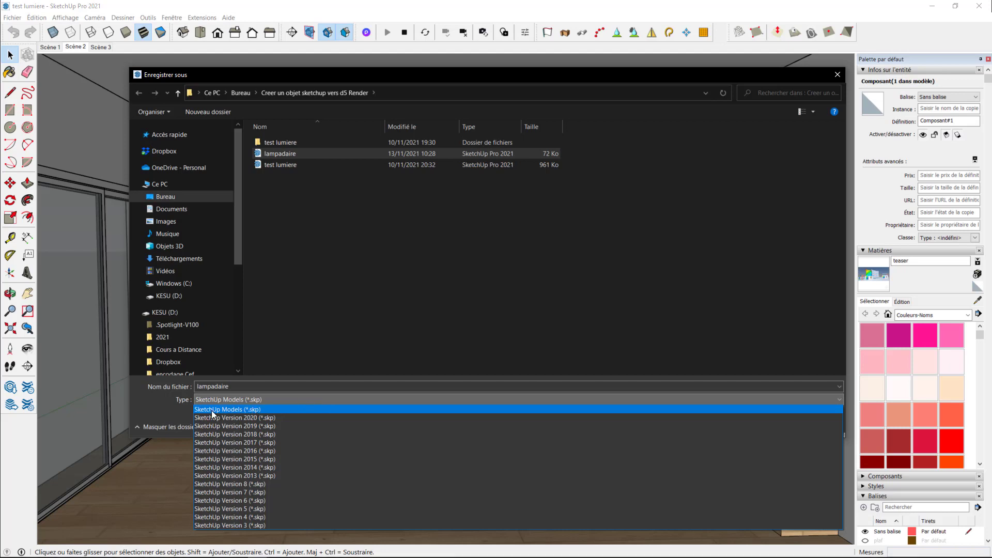
{"action": "left_click", "coordinate": [255, 418]}
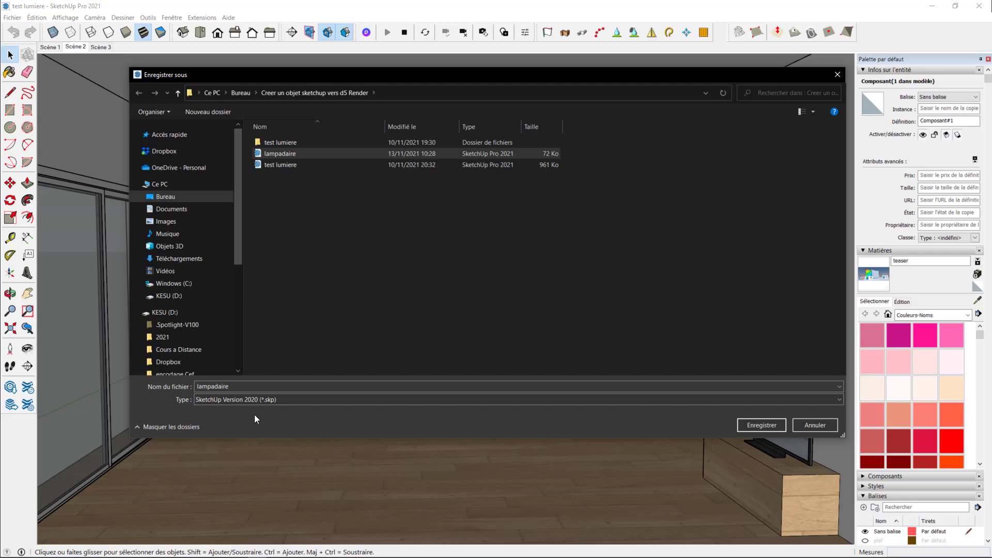
{"action": "left_click", "coordinate": [754, 426]}
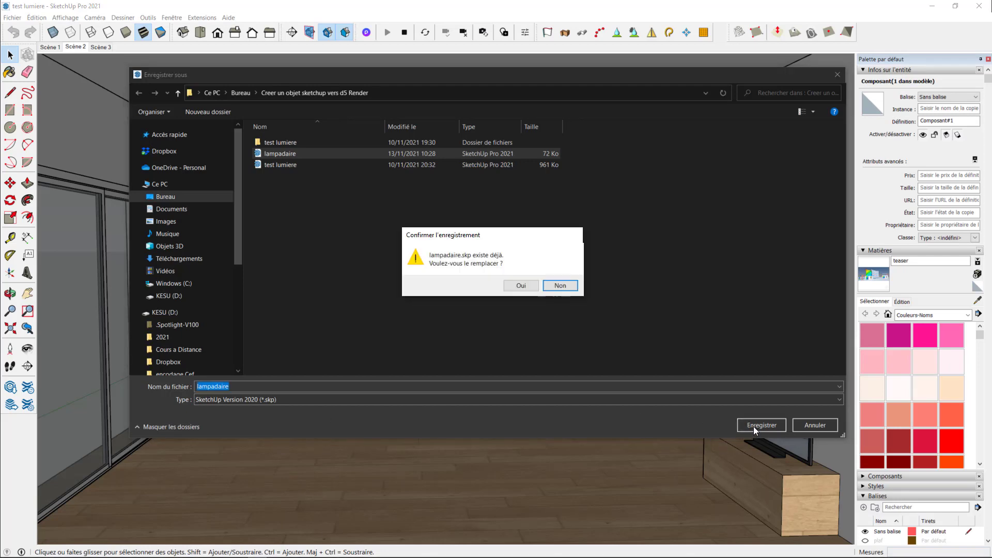
{"action": "left_click", "coordinate": [521, 286]}
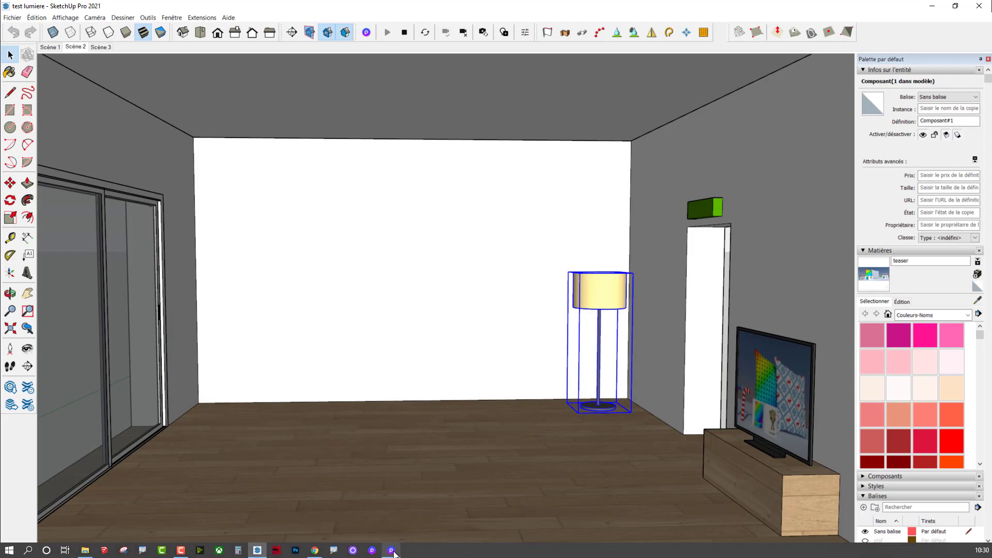
- Switch to D5 Render and import the lampadaire file from the "Creer un objet sketchup vers d5 Render" folder
{"action": "left_click", "coordinate": [392, 551]}
{"action": "left_click", "coordinate": [33, 28]}
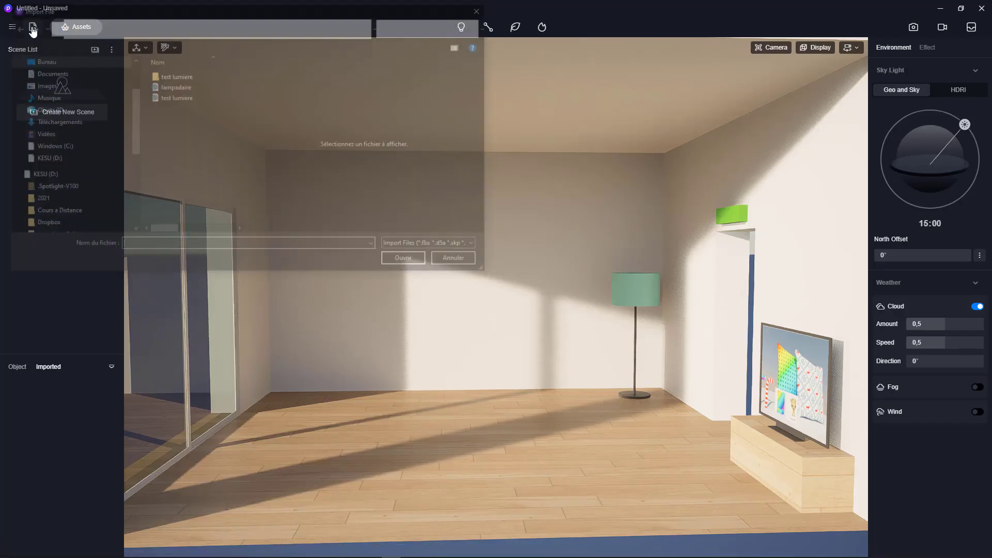
{"action": "left_click", "coordinate": [175, 85]}
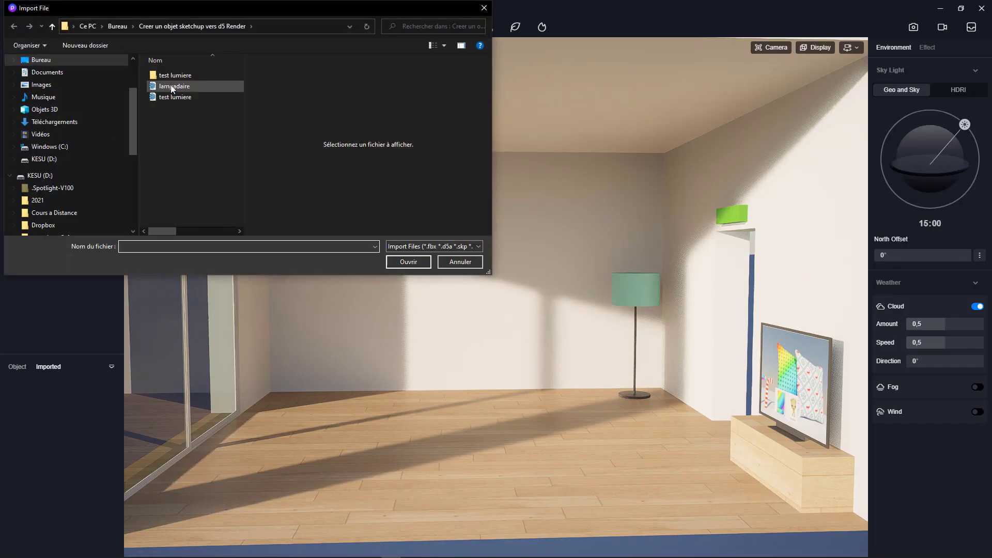
{"action": "left_click", "coordinate": [408, 262]}
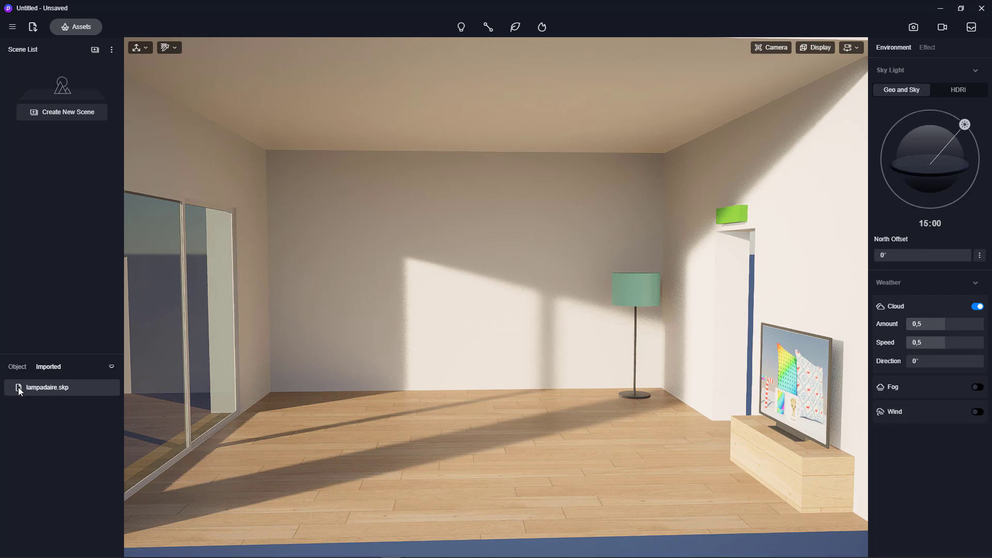
- Place the imported lampadaire on the floor near the glazed wall and move it along Y to about 2356
{"action": "left_click_drag", "start_coordinate": [17, 386], "coordinate": [352, 414]}
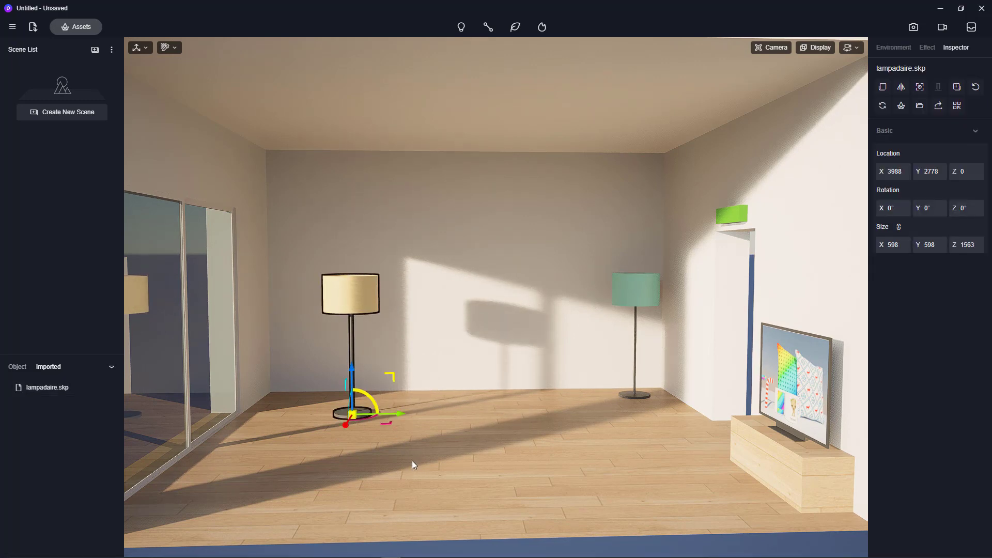
{"action": "right_click_drag", "start_coordinate": [398, 441], "coordinate": [328, 439]}
{"action": "scroll", "coordinate": [439, 402], "scroll_direction": "up", "scroll_amount": 1}
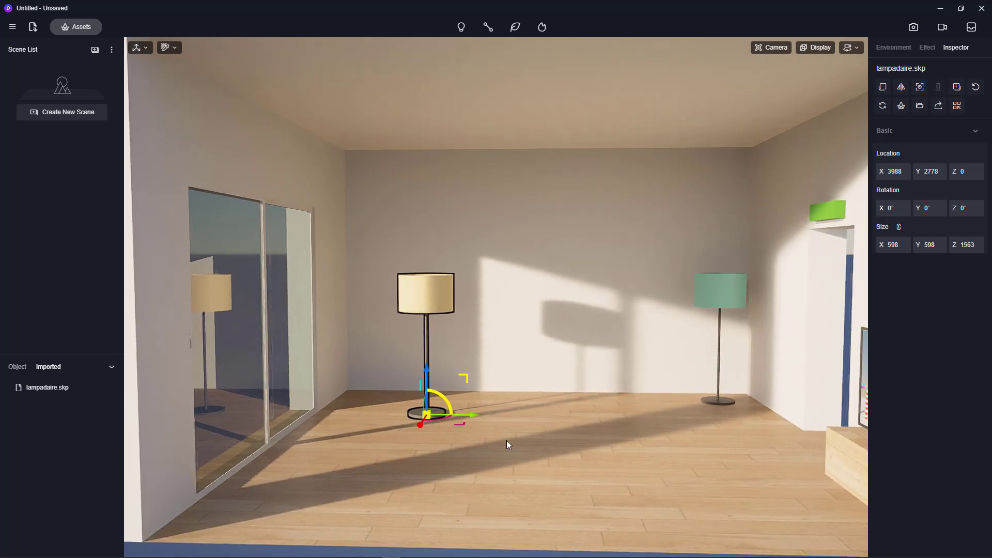
{"action": "right_click_drag", "start_coordinate": [418, 364], "coordinate": [464, 363]}
{"action": "left_click_drag", "start_coordinate": [442, 421], "coordinate": [383, 413]}
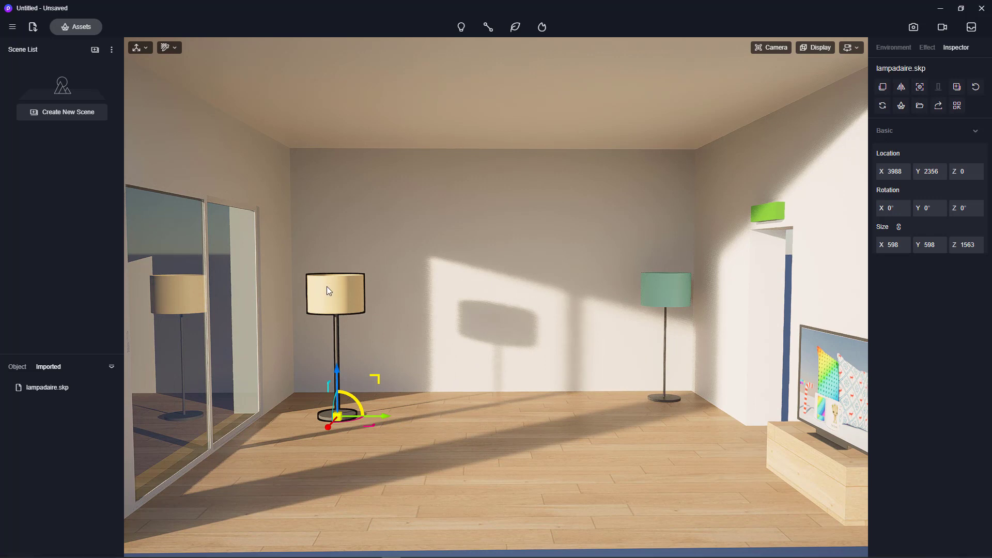
{"action": "scroll", "coordinate": [454, 361], "scroll_direction": "down", "scroll_amount": 3}
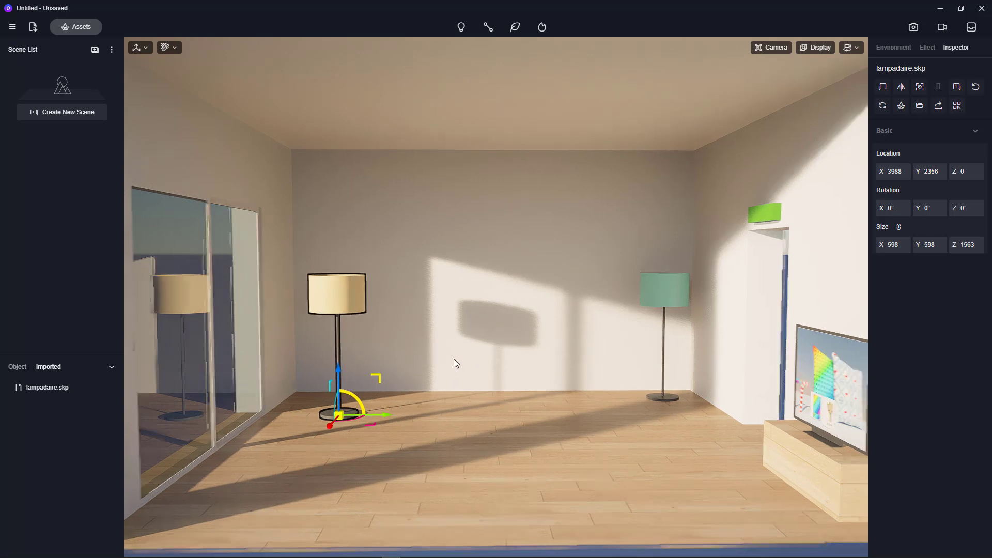
{"action": "left_click", "coordinate": [316, 541]}
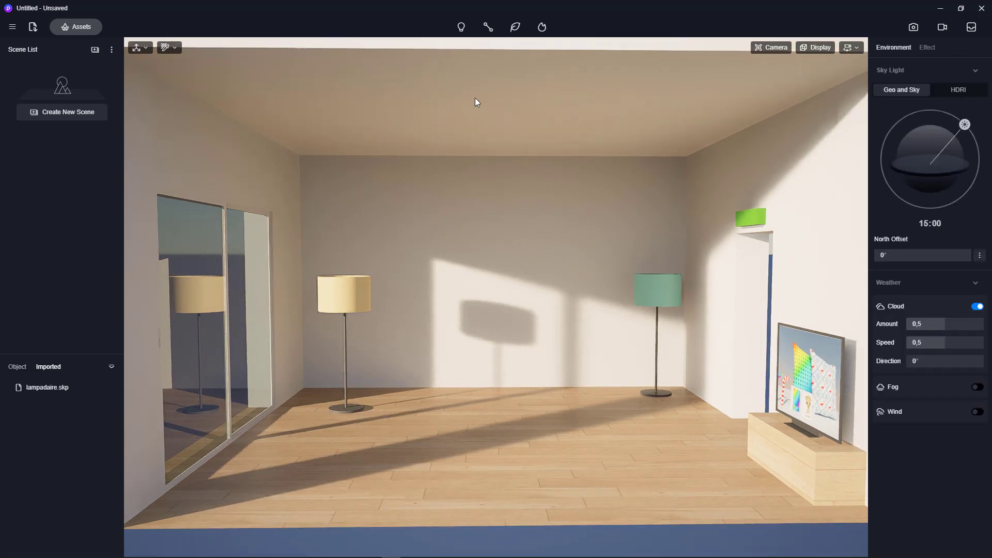
- Add a point light at the base of the cream floor lamp and raise it into the shade at Z about 1378
{"action": "left_click", "coordinate": [462, 29]}
{"action": "left_click", "coordinate": [484, 51]}
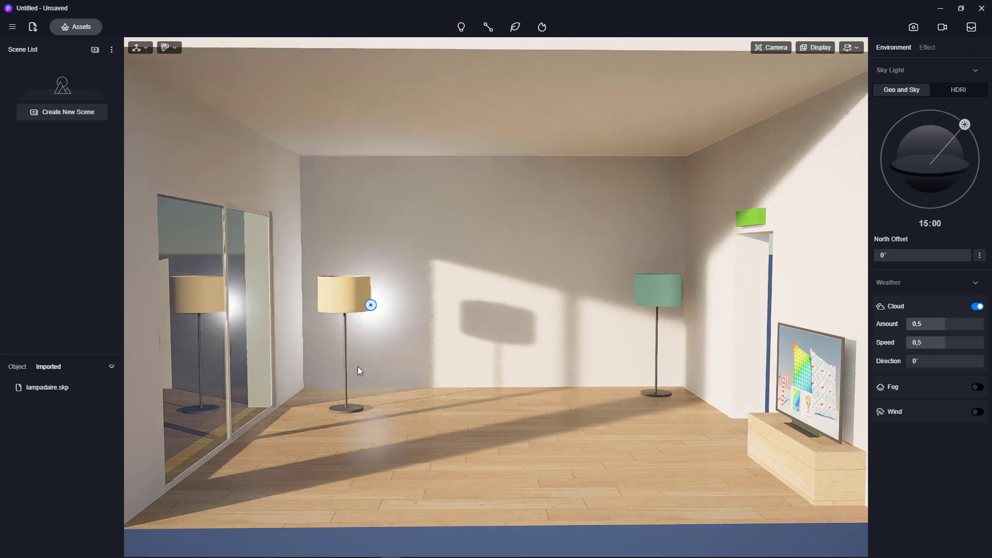
{"action": "left_click", "coordinate": [348, 411]}
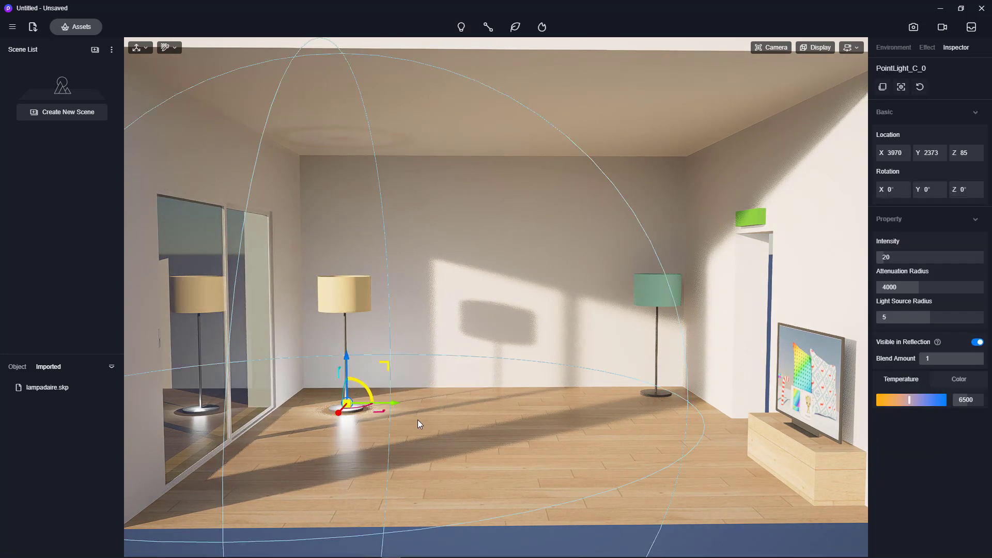
{"action": "left_click_drag", "start_coordinate": [345, 364], "coordinate": [351, 246]}
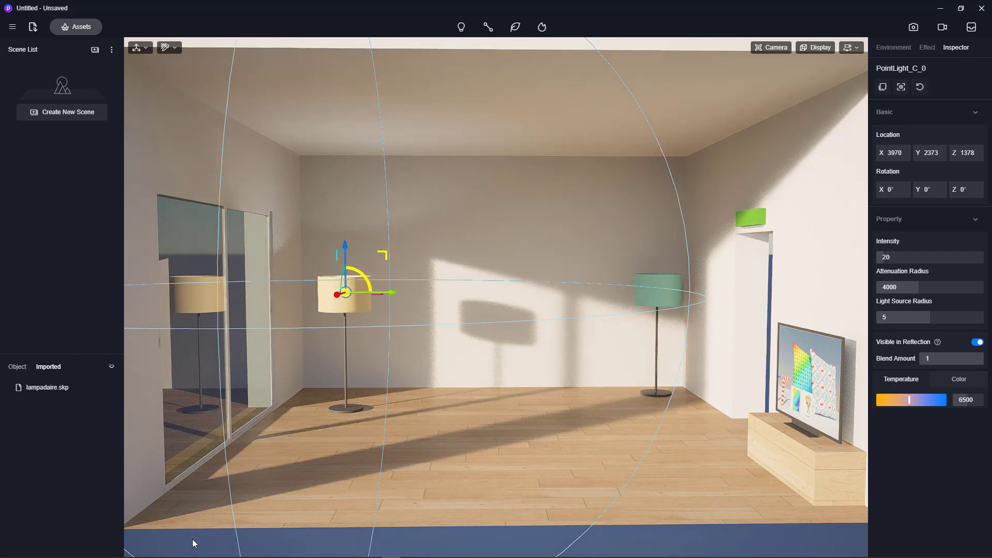
{"action": "left_click", "coordinate": [319, 327]}
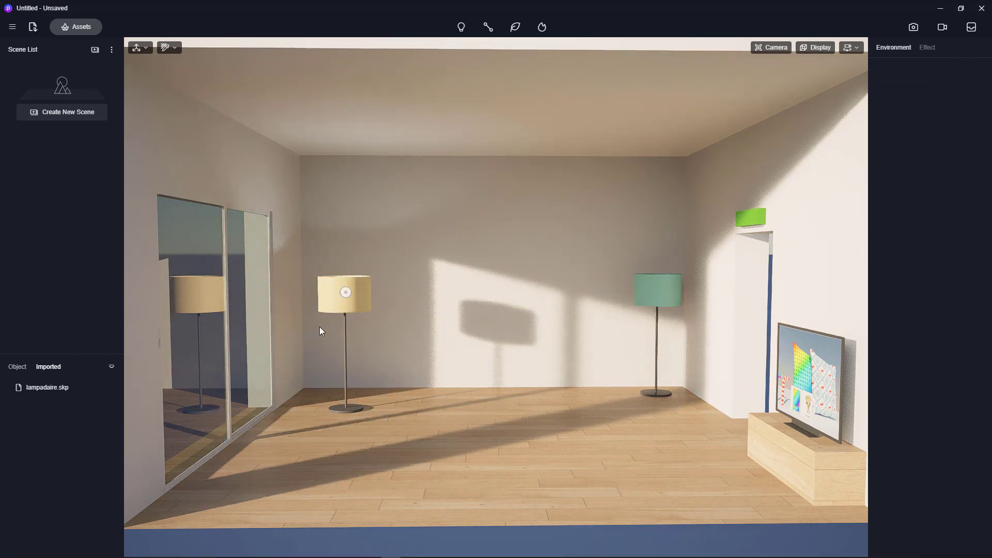
- Set the navigation mode to Orbit and raise the point light above the bulb inside the shade to Z about 1457
{"action": "left_click", "coordinate": [847, 48]}
{"action": "left_click", "coordinate": [803, 79]}
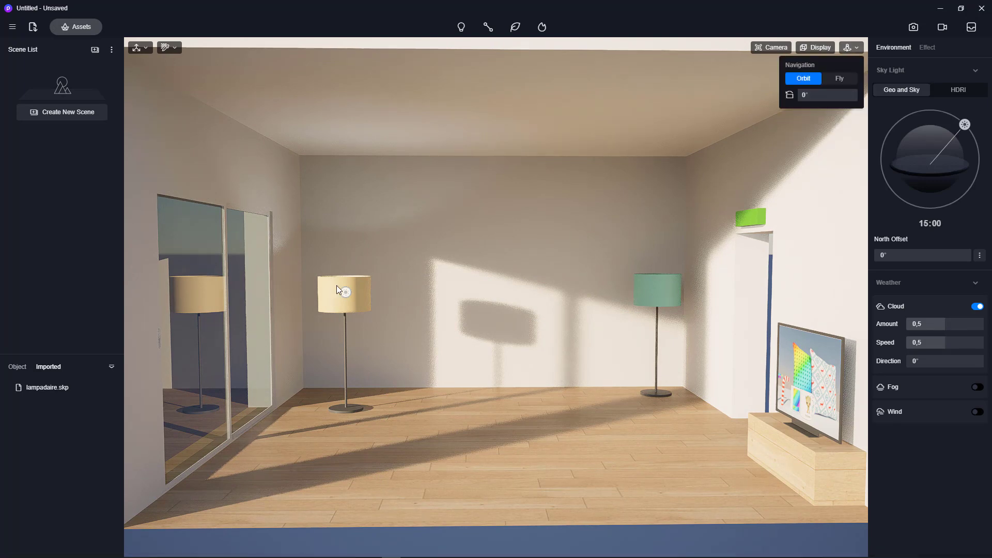
{"action": "scroll", "coordinate": [337, 285], "scroll_direction": "up", "scroll_amount": 10}
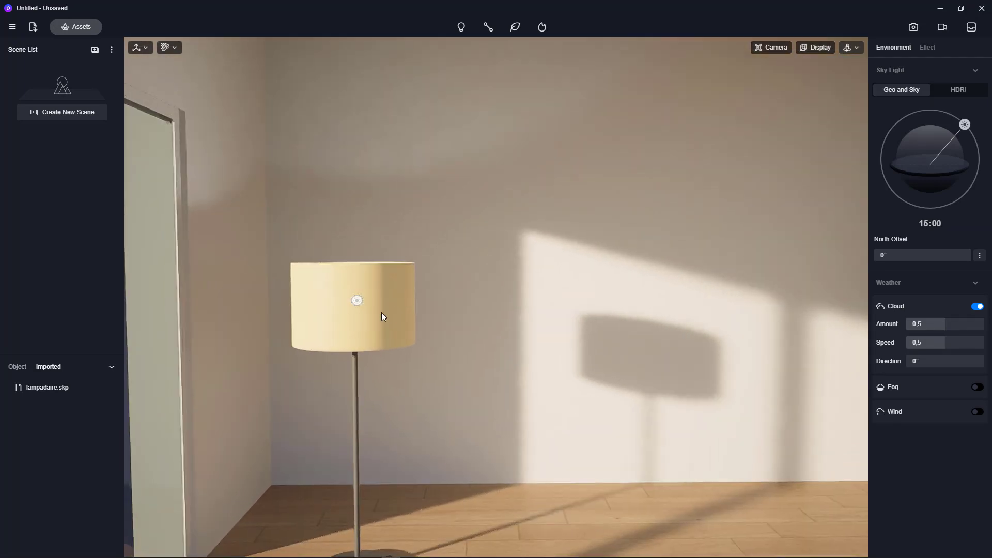
{"action": "right_click_drag", "start_coordinate": [382, 313], "coordinate": [199, 540]}
{"action": "scroll", "coordinate": [373, 235], "scroll_direction": "up", "scroll_amount": 4}
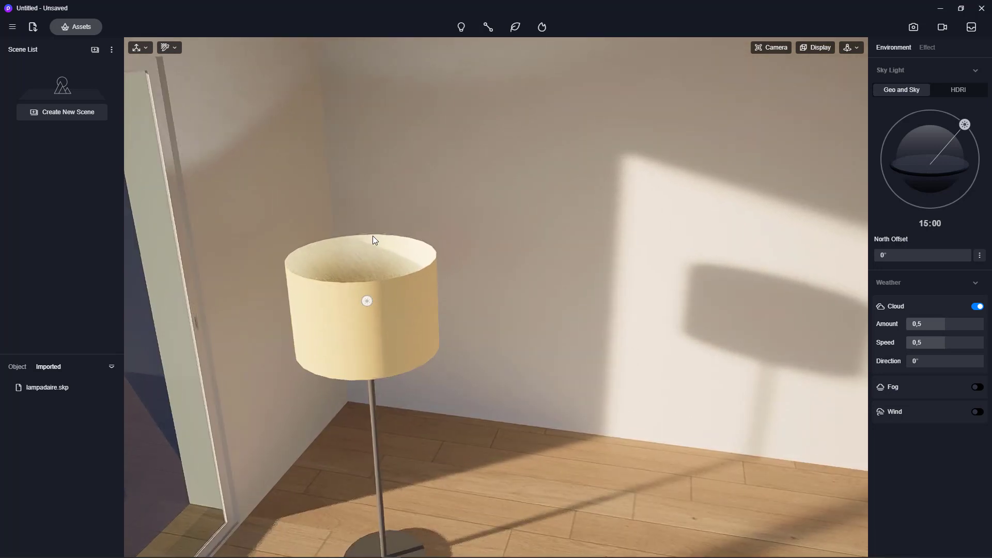
{"action": "right_click_drag", "start_coordinate": [373, 235], "coordinate": [417, 445]}
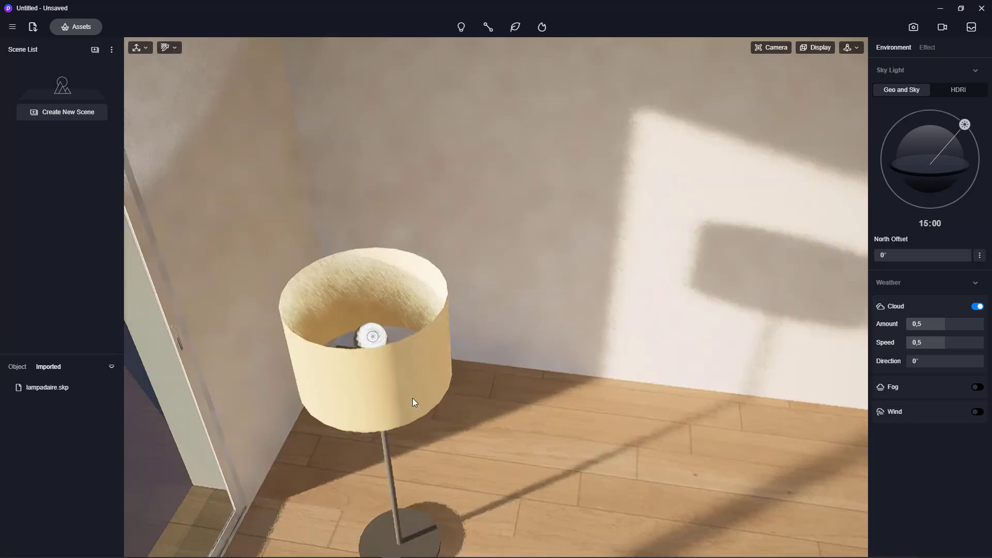
{"action": "scroll", "coordinate": [371, 336], "scroll_direction": "up", "scroll_amount": 2}
{"action": "left_click", "coordinate": [371, 332]}
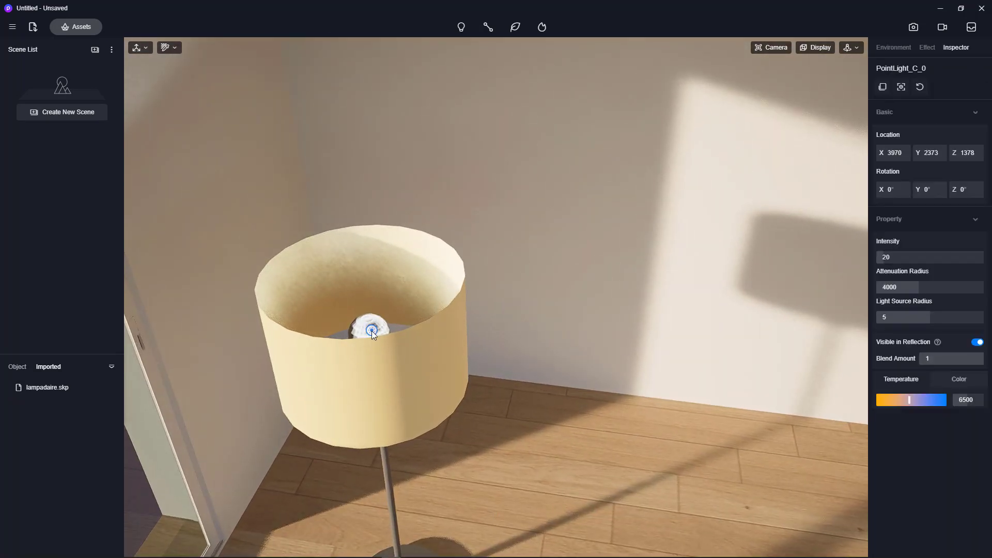
{"action": "left_click_drag", "start_coordinate": [369, 309], "coordinate": [365, 283]}
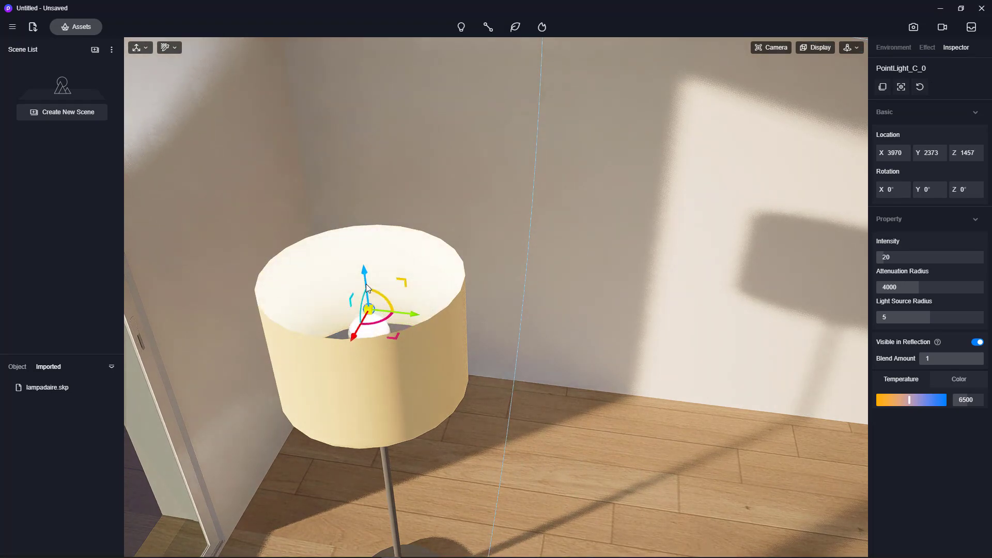
{"action": "scroll", "coordinate": [397, 278], "scroll_direction": "down", "scroll_amount": 6}
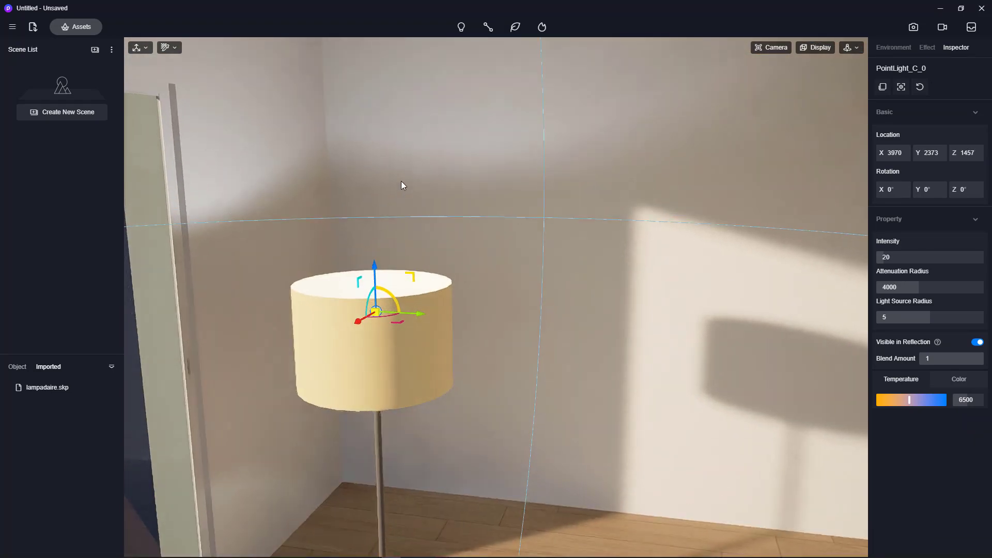
{"action": "scroll", "coordinate": [402, 195], "scroll_direction": "down", "scroll_amount": 10}
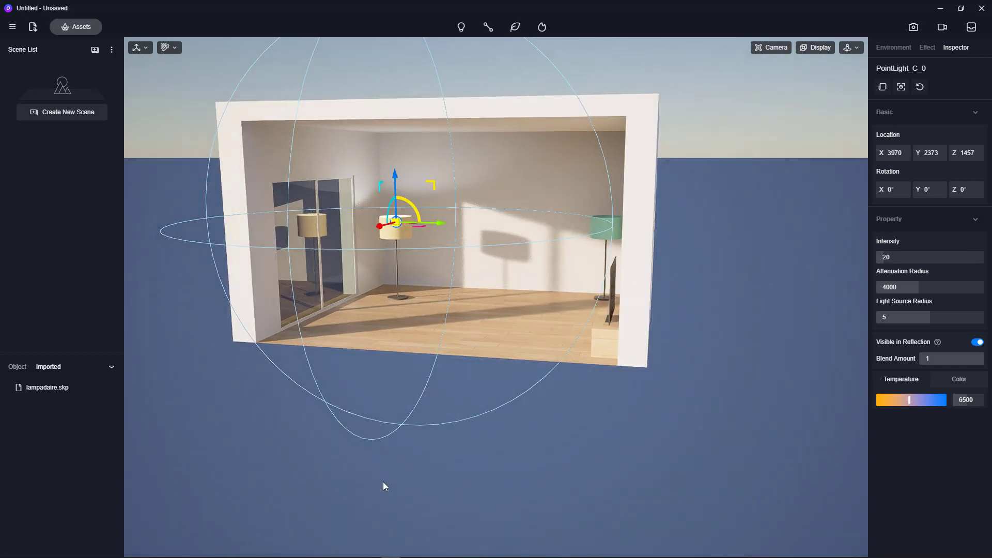
- Select the cream floor lamp together with its point light, move both along Y away from the glazed wall, and set the sun time to 17:12
{"action": "left_click", "coordinate": [305, 447]}
{"action": "scroll", "coordinate": [362, 272], "scroll_direction": "up", "scroll_amount": 2}
{"action": "scroll", "coordinate": [362, 272], "scroll_direction": "up", "scroll_amount": 5}
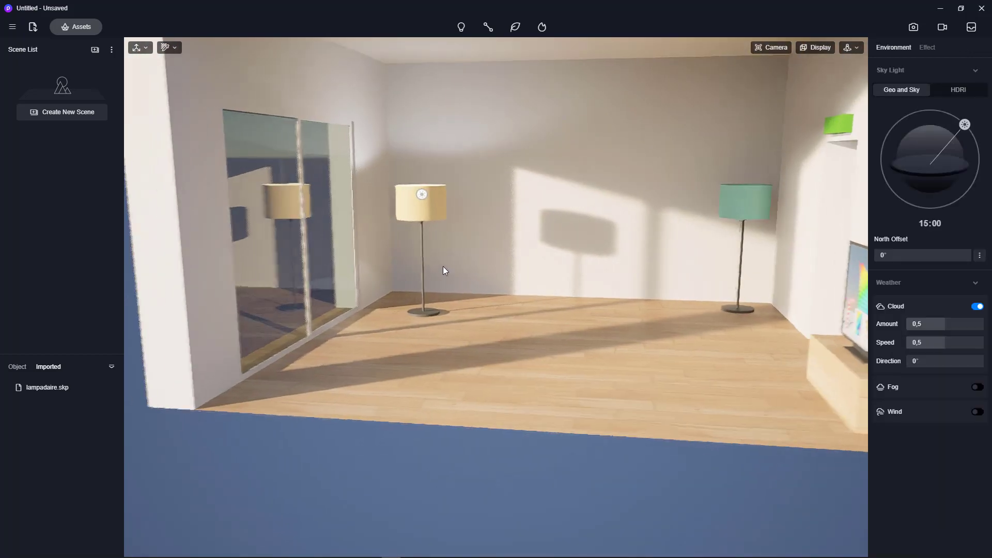
{"action": "left_click", "coordinate": [426, 195]}
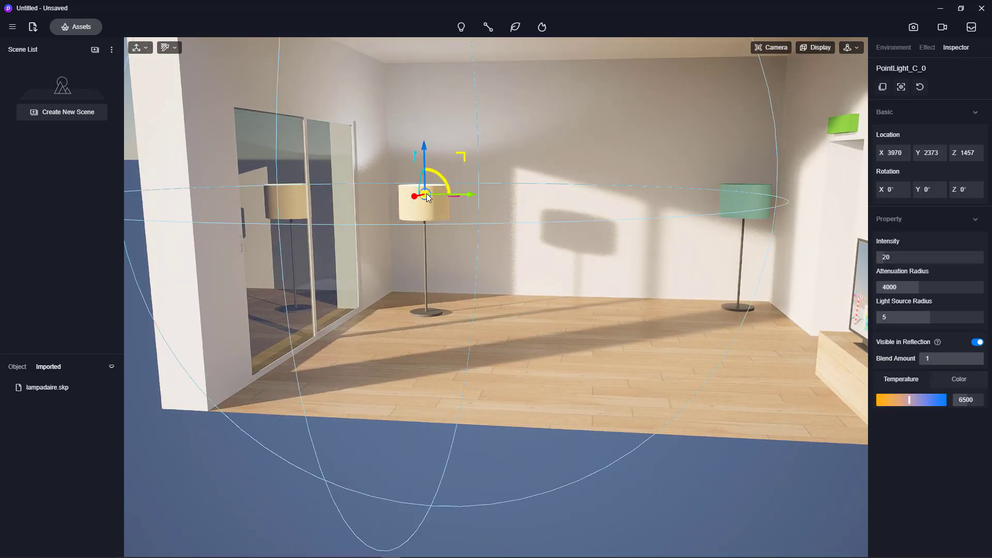
{"action": "left_click", "coordinate": [405, 212]}
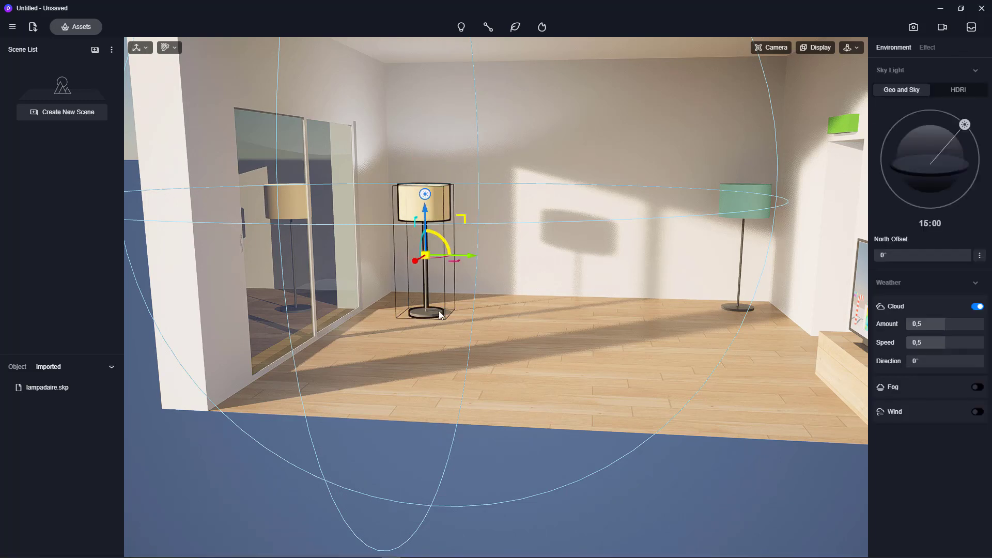
{"action": "left_click_drag", "start_coordinate": [470, 261], "coordinate": [491, 293]}
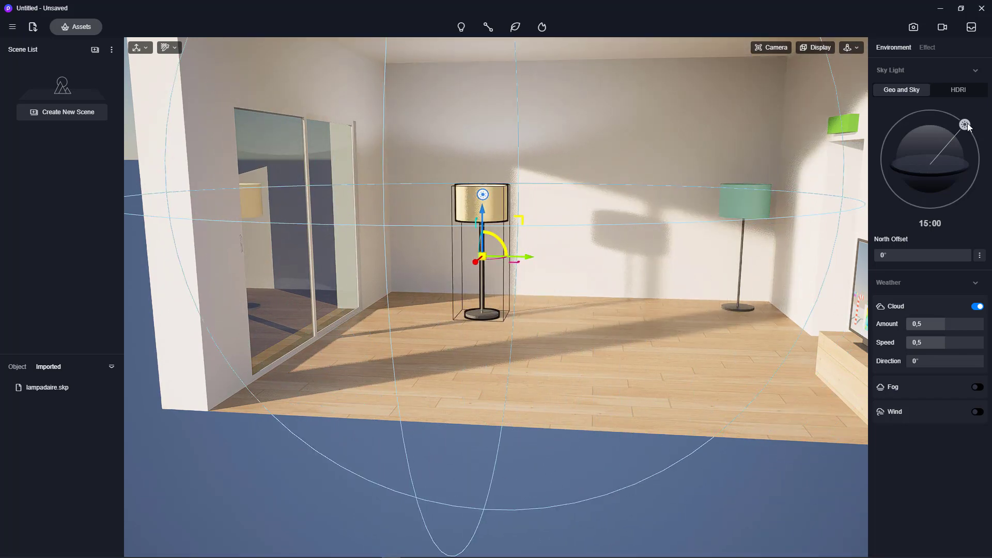
{"action": "left_click_drag", "start_coordinate": [967, 125], "coordinate": [988, 153]}
{"action": "left_click_drag", "start_coordinate": [535, 258], "coordinate": [500, 215]}
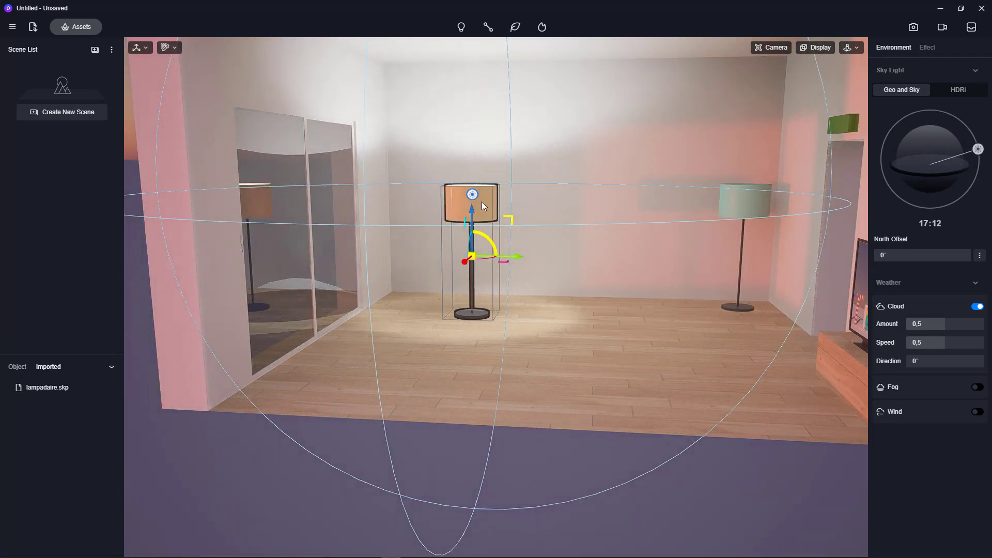
- Group the cream floor lamp with its point light and move the group along Y slightly toward the glazed wall
{"action": "left_click", "coordinate": [12, 27]}
{"action": "mouse_move", "coordinate": [110, 70]}
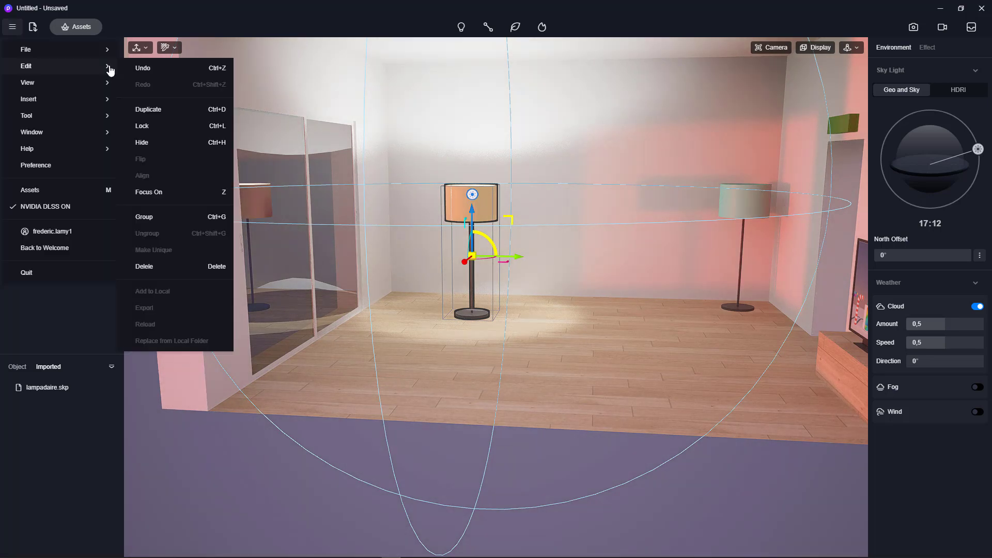
{"action": "left_click", "coordinate": [171, 219]}
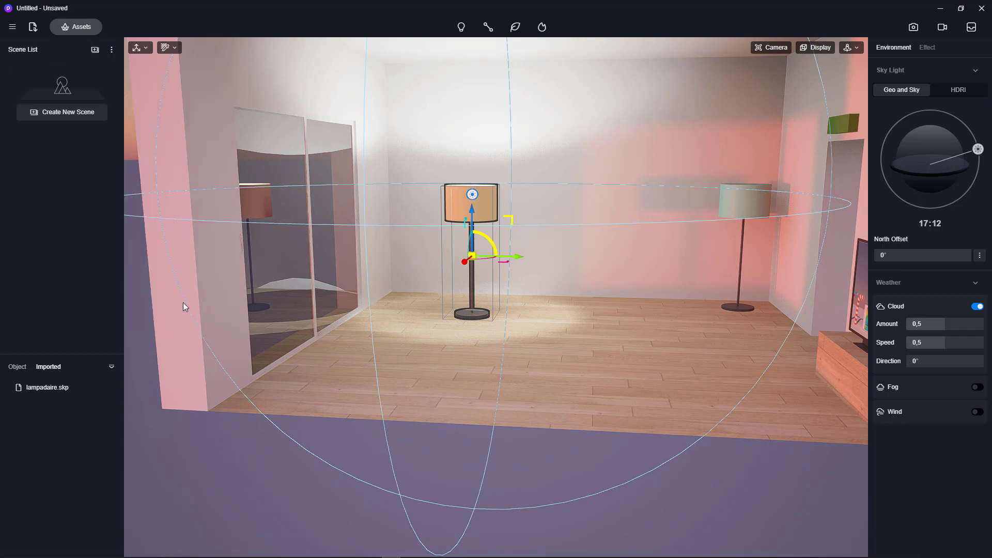
{"action": "left_click", "coordinate": [232, 502]}
{"action": "left_click", "coordinate": [448, 209]}
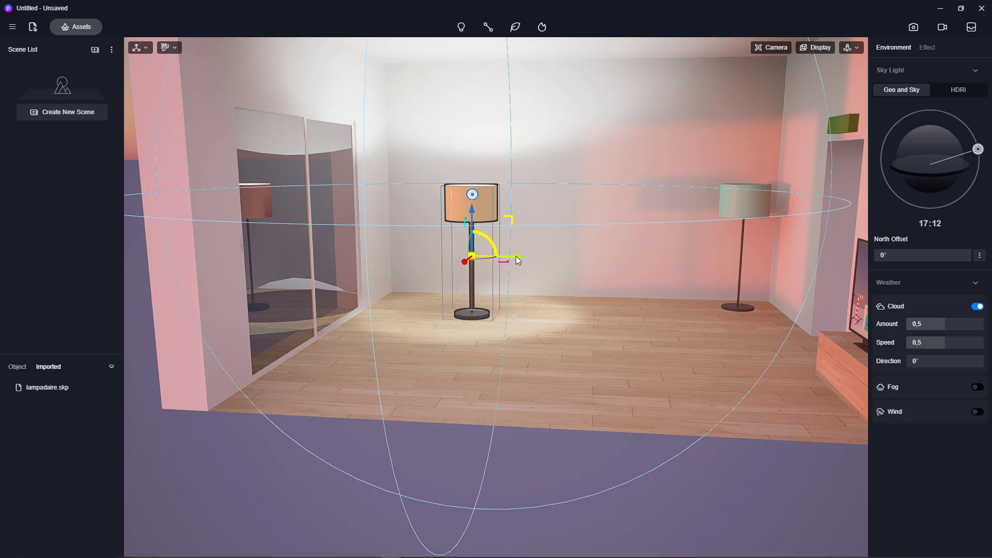
{"action": "left_click_drag", "start_coordinate": [518, 260], "coordinate": [498, 258]}
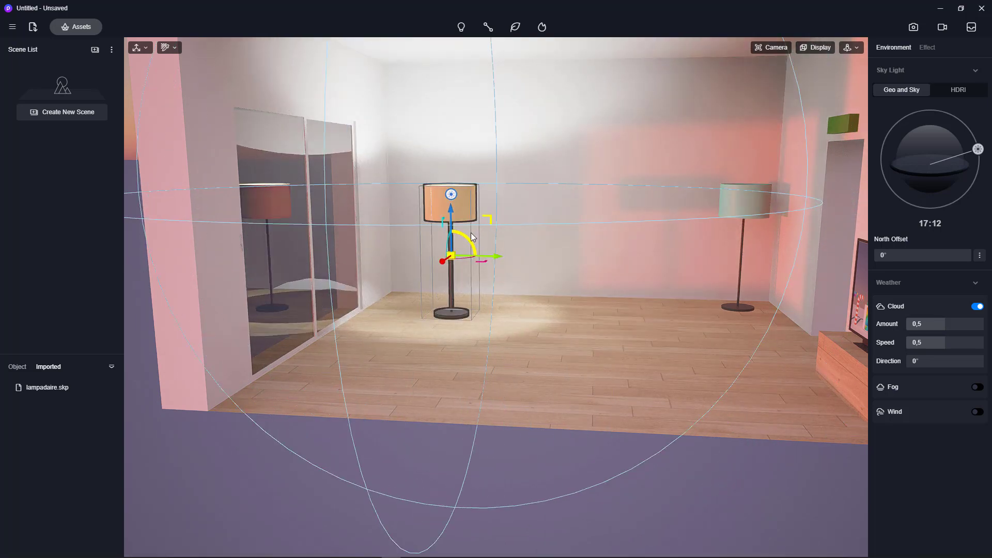
{"action": "left_click", "coordinate": [12, 28]}
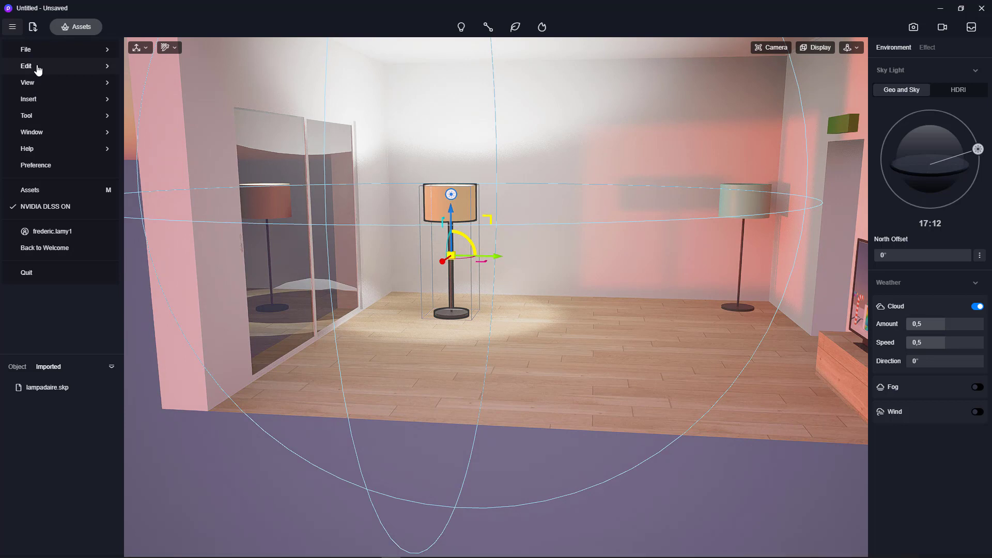
{"action": "left_click", "coordinate": [107, 67]}
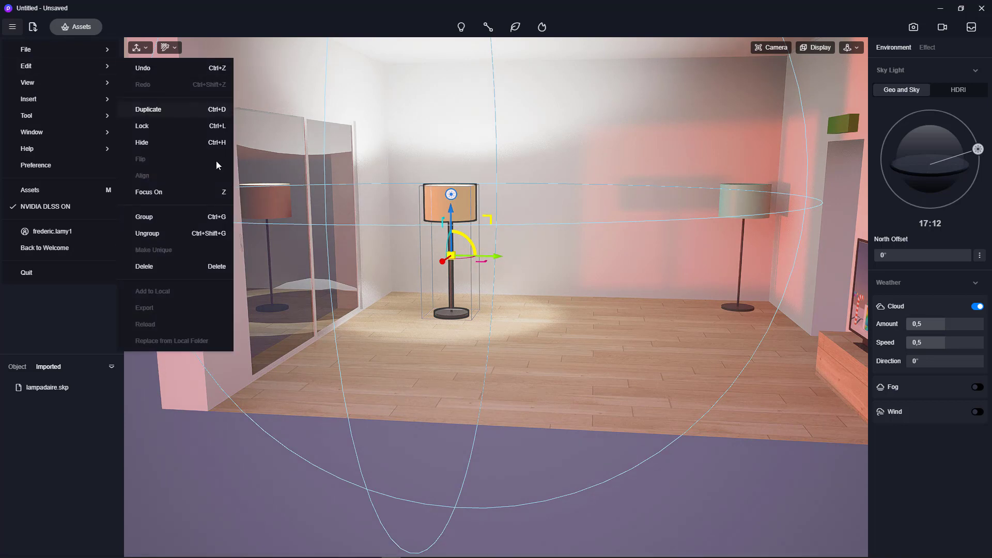
{"action": "left_click", "coordinate": [210, 441]}
{"action": "scroll", "coordinate": [349, 213], "scroll_direction": "down", "scroll_amount": 5}
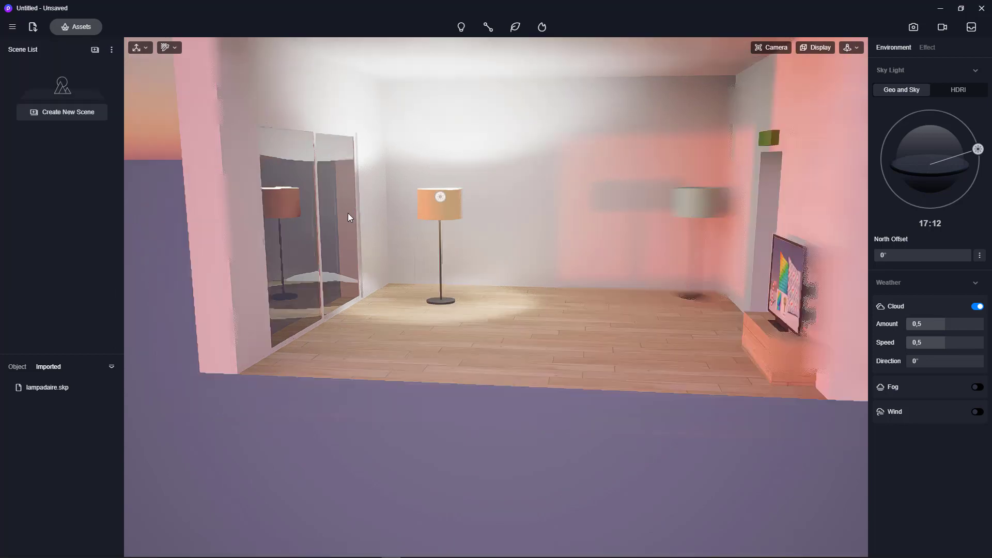
{"action": "scroll", "coordinate": [451, 211], "scroll_direction": "up", "scroll_amount": 3}
{"action": "middle_click_drag", "start_coordinate": [451, 211], "coordinate": [516, 214]}
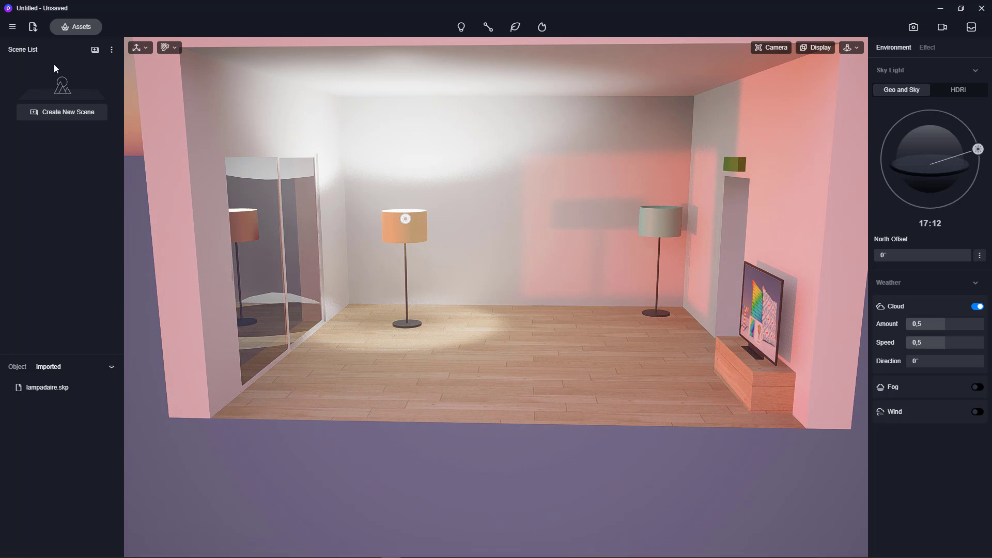
- Save the project as "test objet" in the "d5 render export objet sketchup" folder on the desktop
{"action": "left_click", "coordinate": [11, 31]}
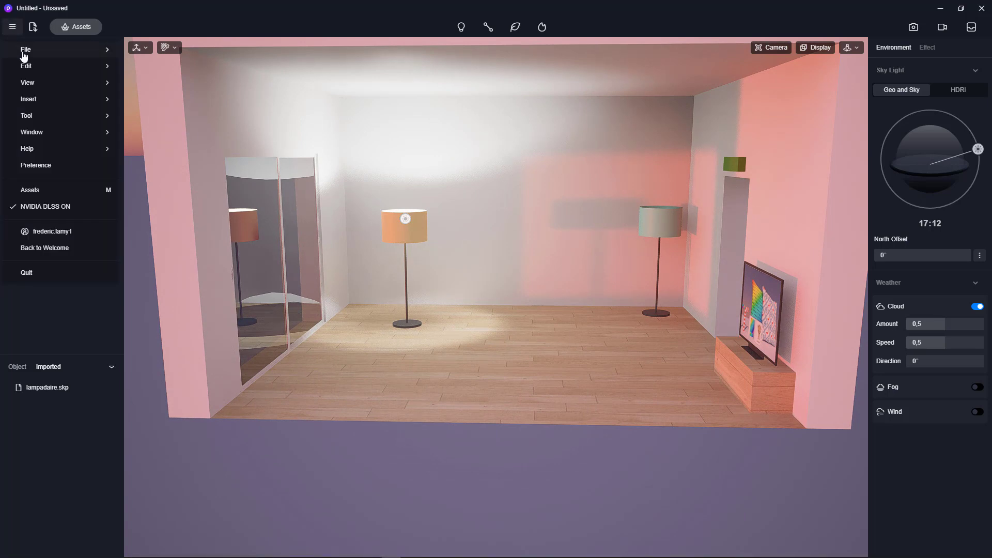
{"action": "mouse_move", "coordinate": [24, 52]}
{"action": "left_click", "coordinate": [161, 72]}
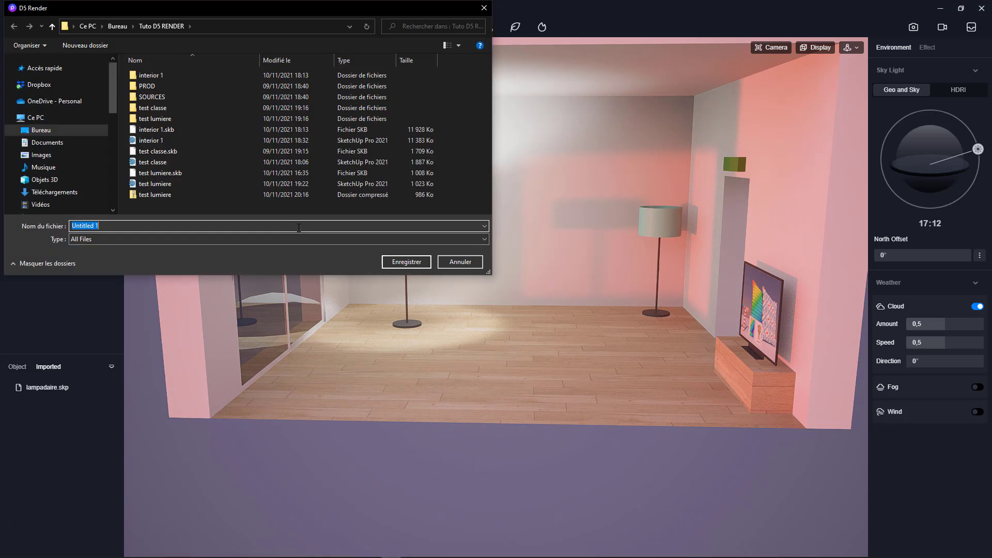
{"action": "left_click", "coordinate": [41, 130]}
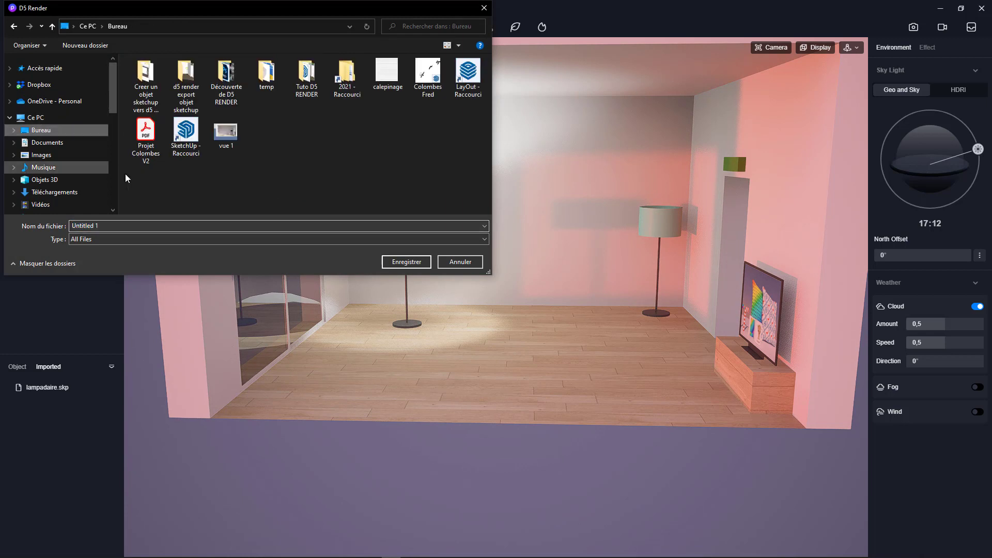
{"action": "double_click", "coordinate": [186, 72]}
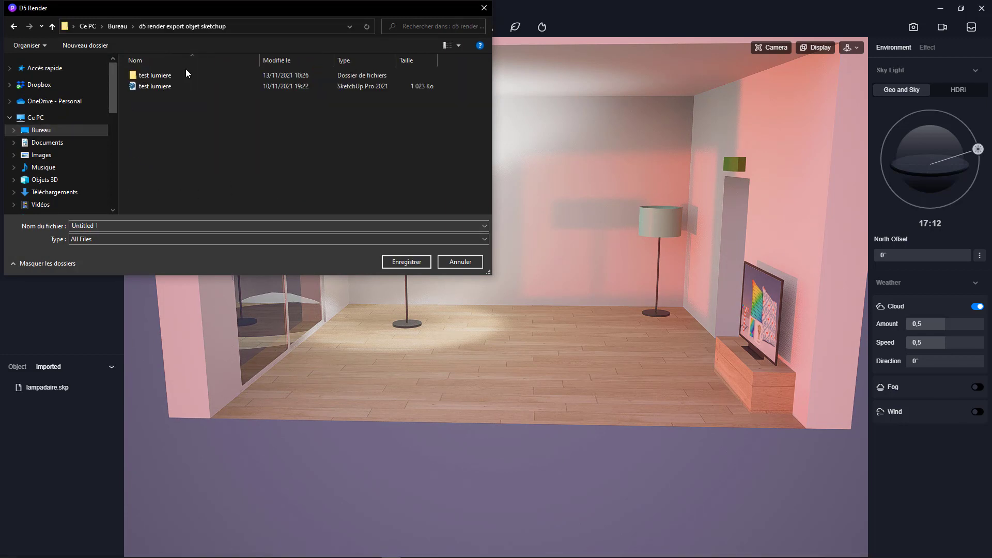
{"action": "left_click", "coordinate": [119, 227]}
{"action": "type", "text": "tes"}
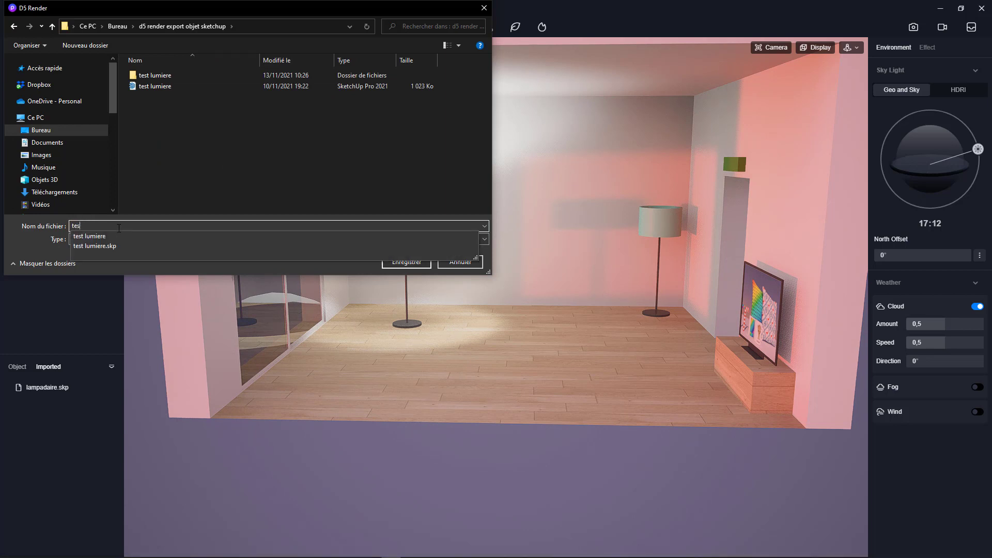
{"action": "type", "text": "t objet"}
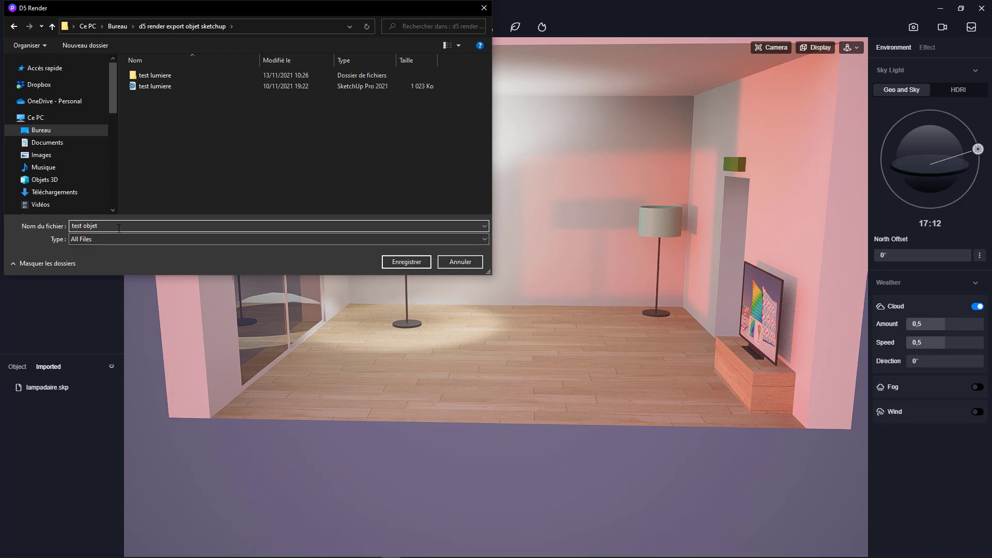
{"action": "key", "text": "Return"}
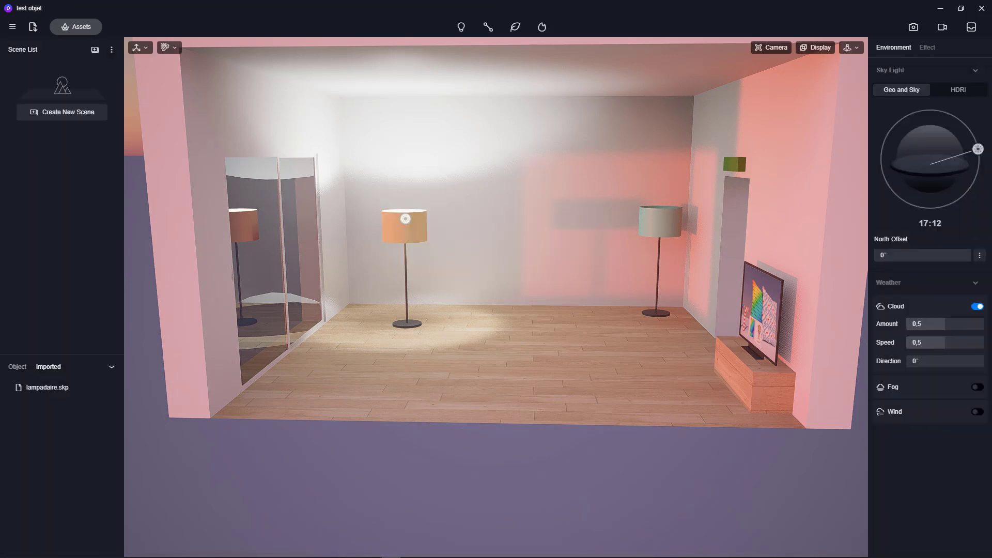
- Switch to SketchUp and move the floor lamp about 91.7 cm along the back wall, away from the door side
{"action": "mouse_move", "coordinate": [315, 556]}
{"action": "left_click", "coordinate": [259, 551]}
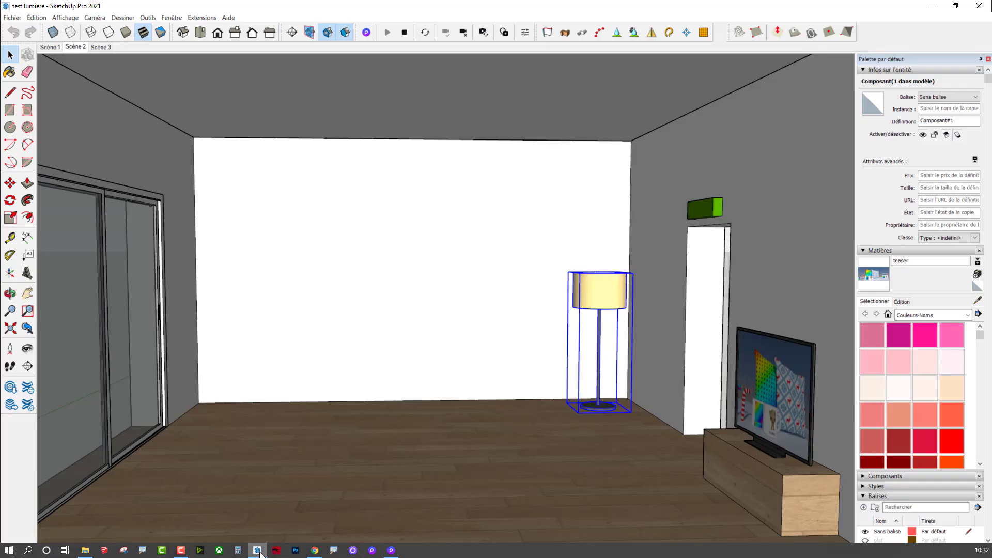
{"action": "left_click", "coordinate": [315, 475]}
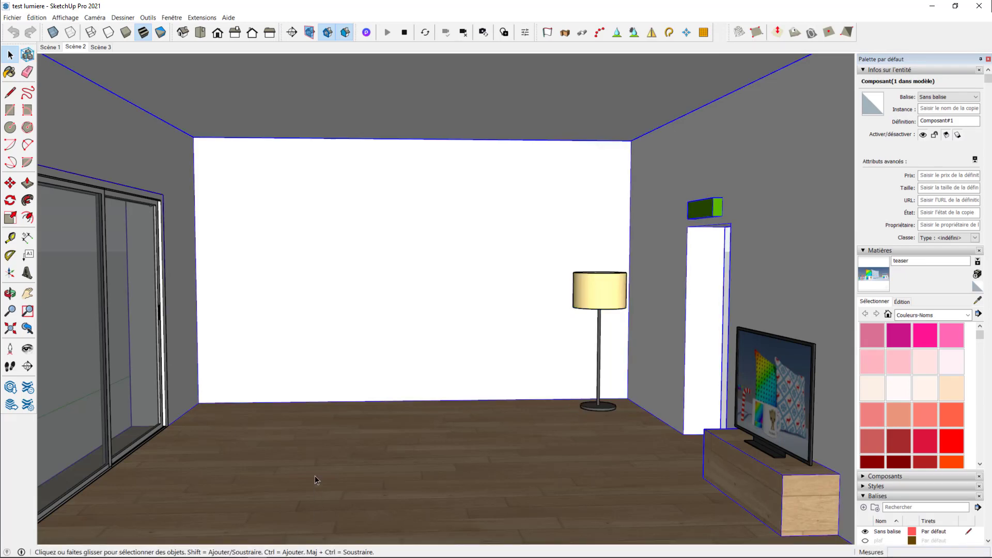
{"action": "left_click", "coordinate": [597, 309]}
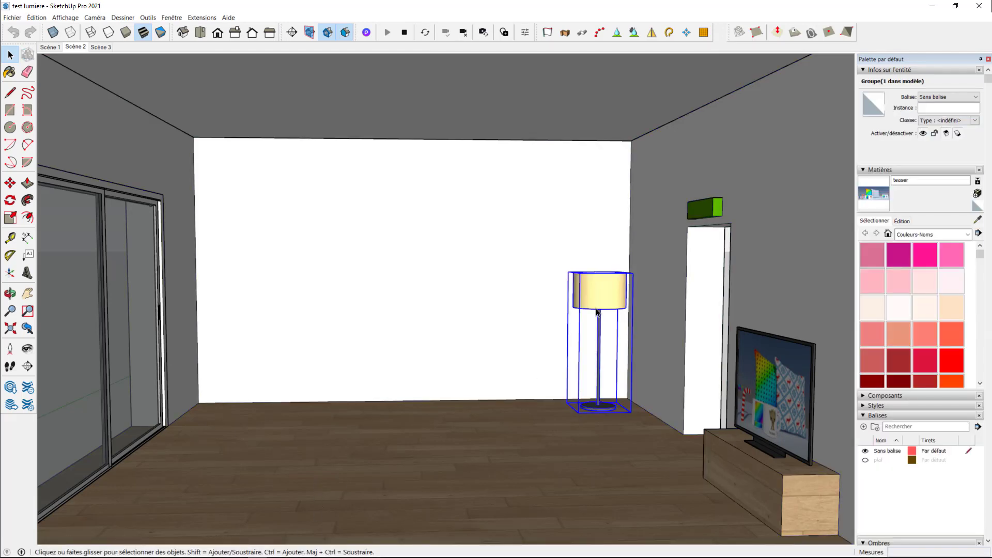
{"action": "left_click", "coordinate": [10, 183]}
{"action": "left_click", "coordinate": [556, 412]}
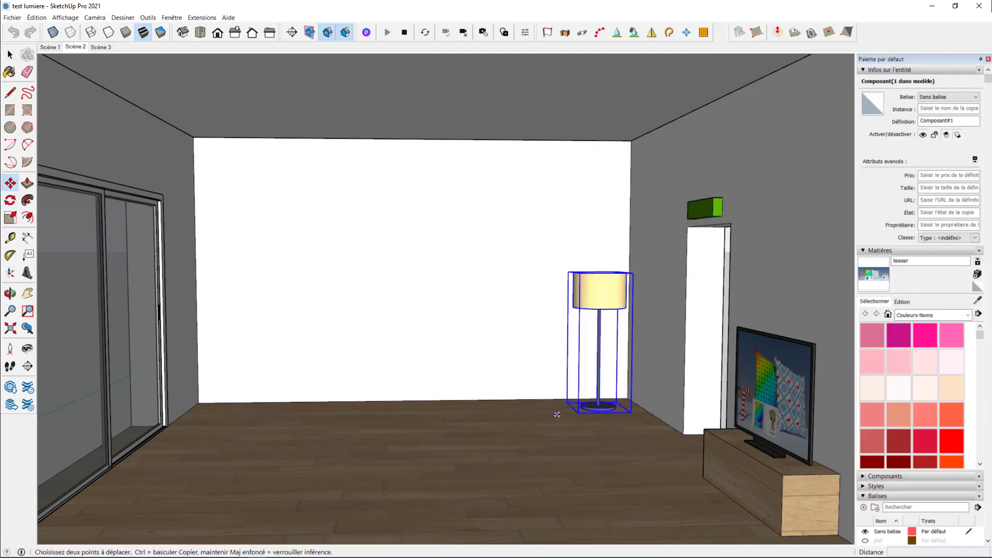
{"action": "left_click", "coordinate": [476, 412]}
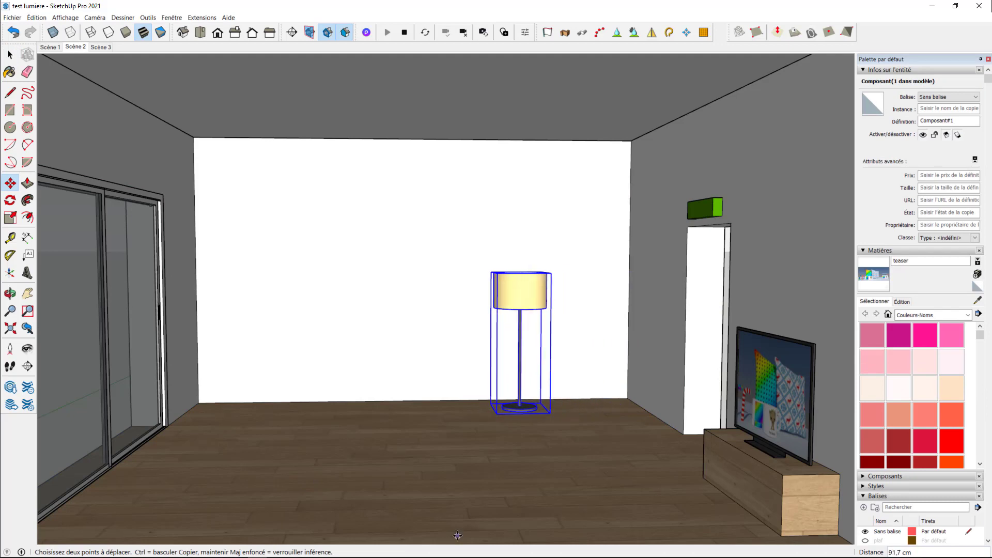
- Save the SketchUp model and sync it with D5 Render, switching to the D5 Render window
{"action": "left_click", "coordinate": [13, 17]}
{"action": "left_click", "coordinate": [30, 60]}
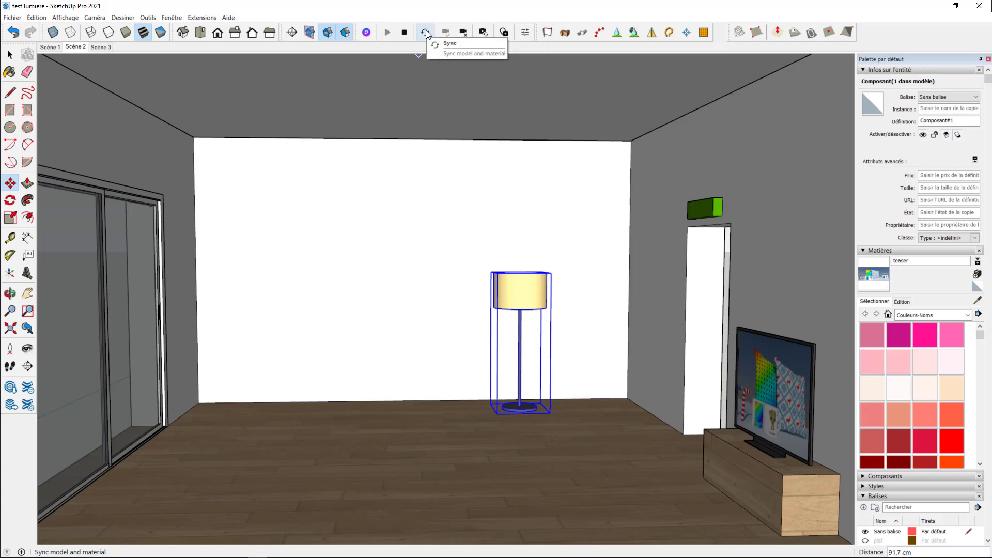
{"action": "left_click", "coordinate": [426, 33]}
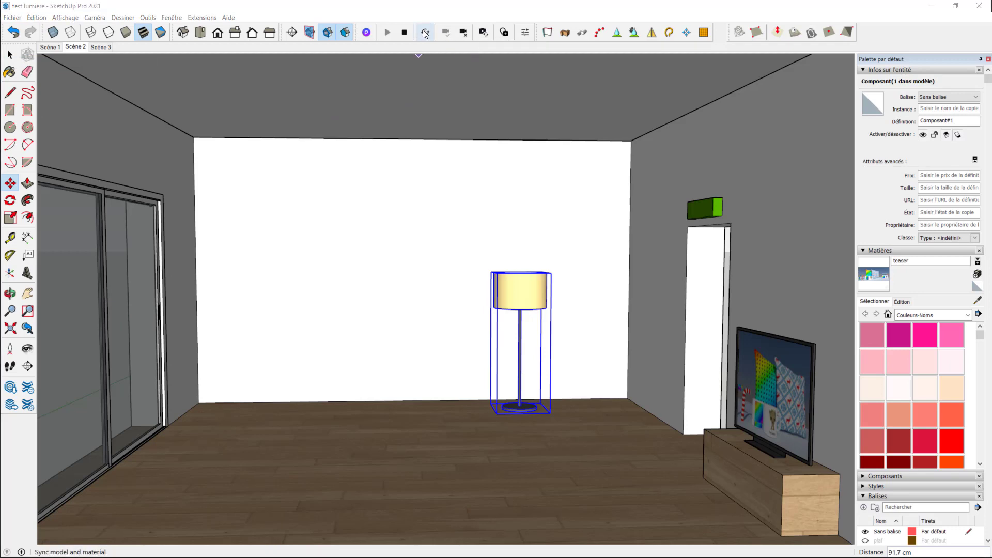
{"action": "mouse_move", "coordinate": [296, 553]}
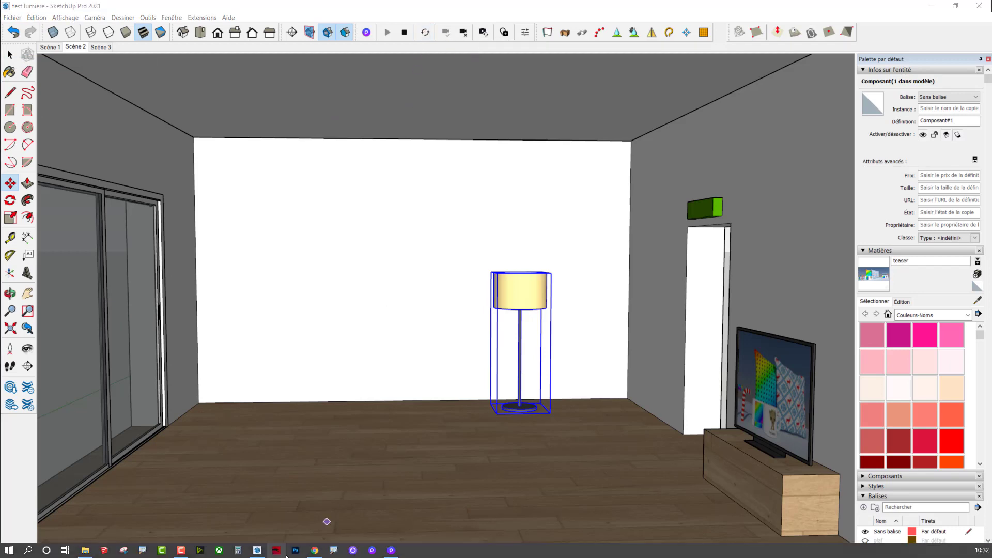
{"action": "left_click", "coordinate": [391, 550]}
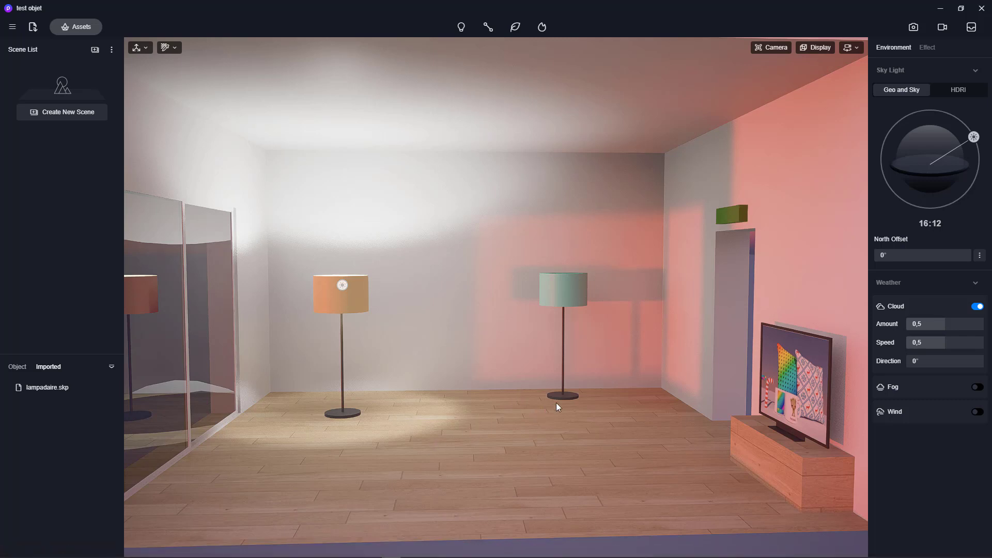